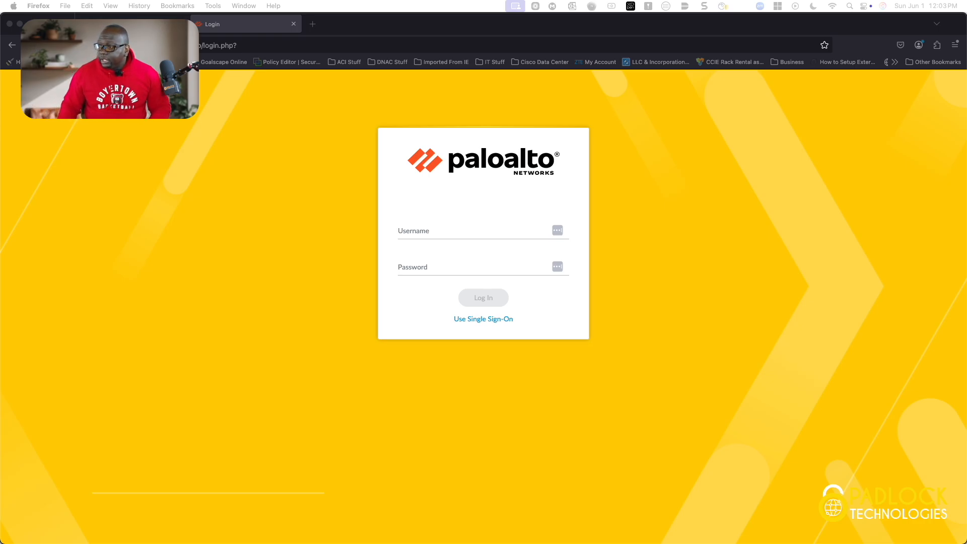
Sign in to the PAN-OS web interface with the administrator account and let Firefox save the credentials
click(461, 231)
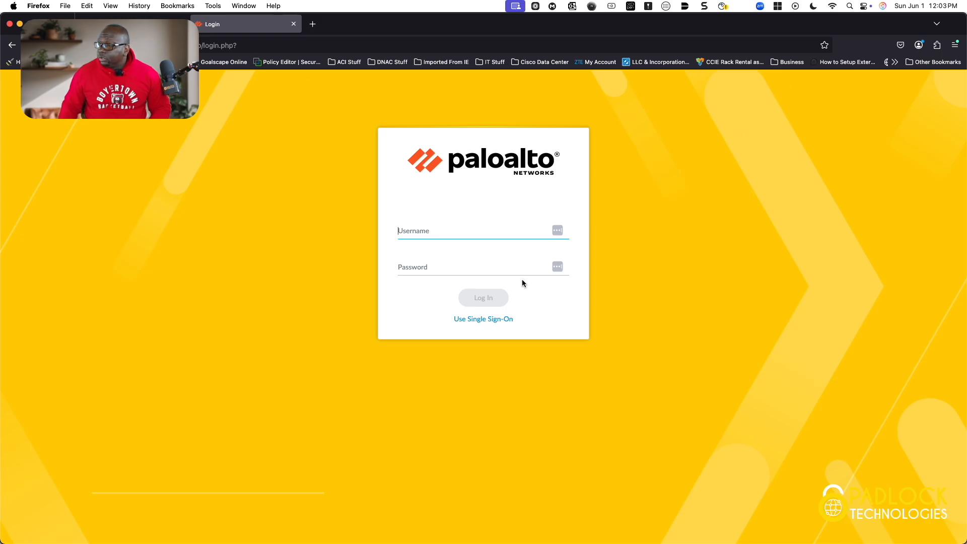
key(Tab)
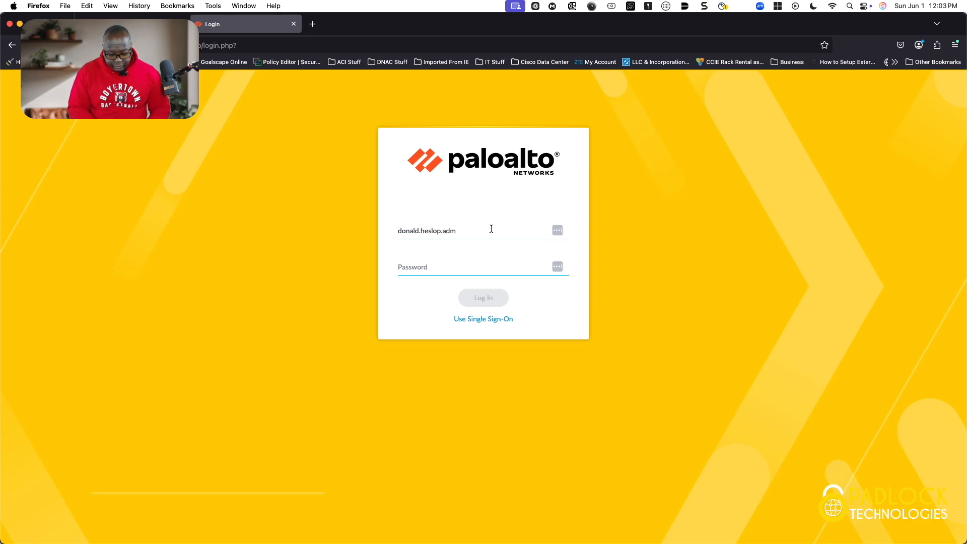
text(••••••••••)
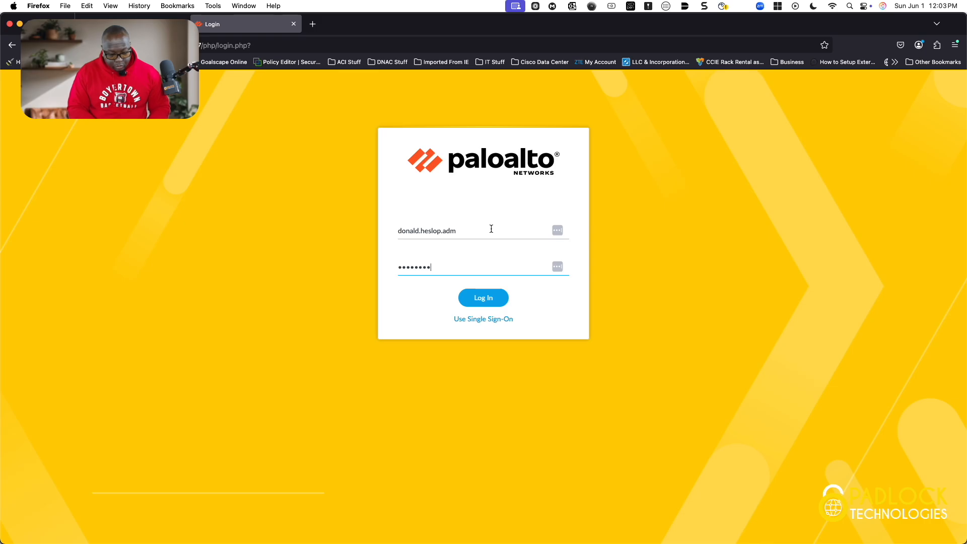
key(Return)
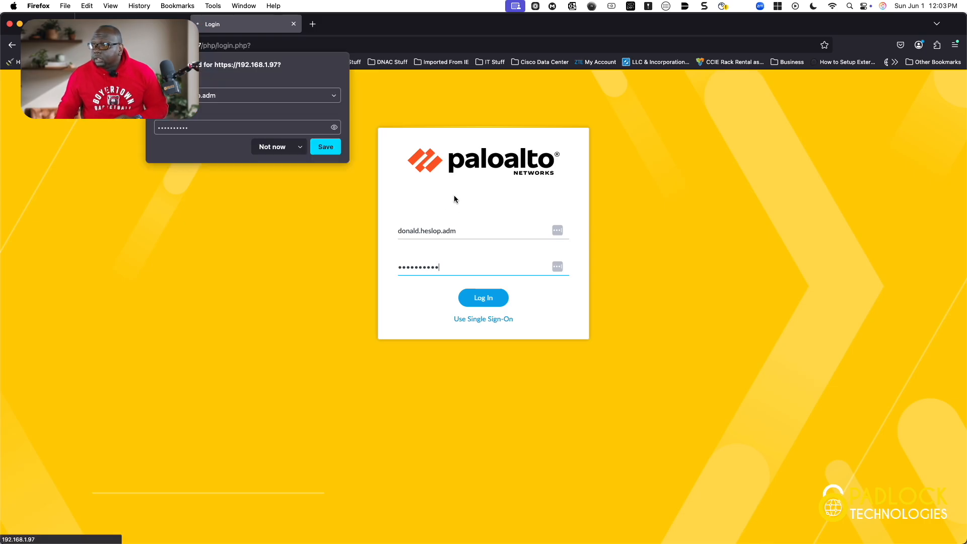
click(328, 149)
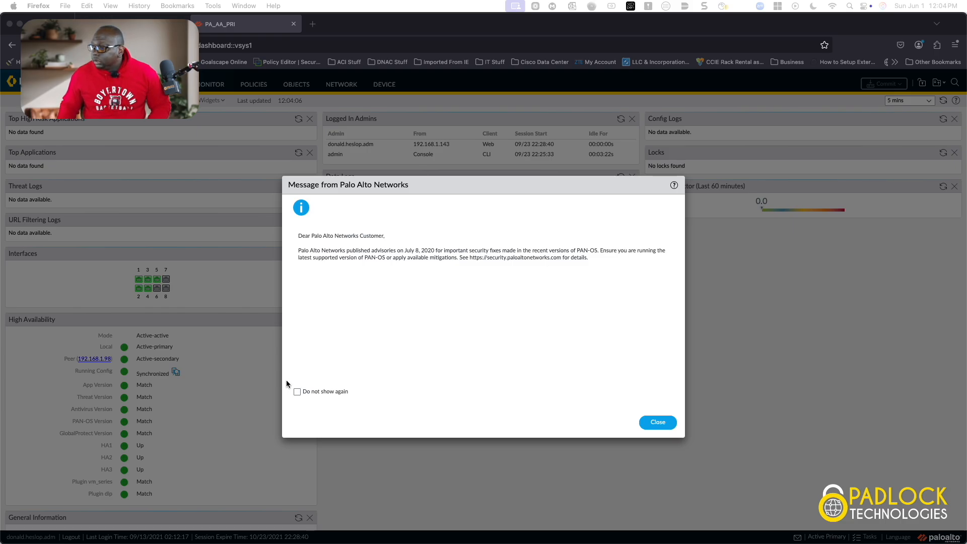
Dismiss the security advisory permanently, postpone the telemetry prompt, and switch to the EVE lab tab
click(295, 393)
click(301, 393)
click(659, 426)
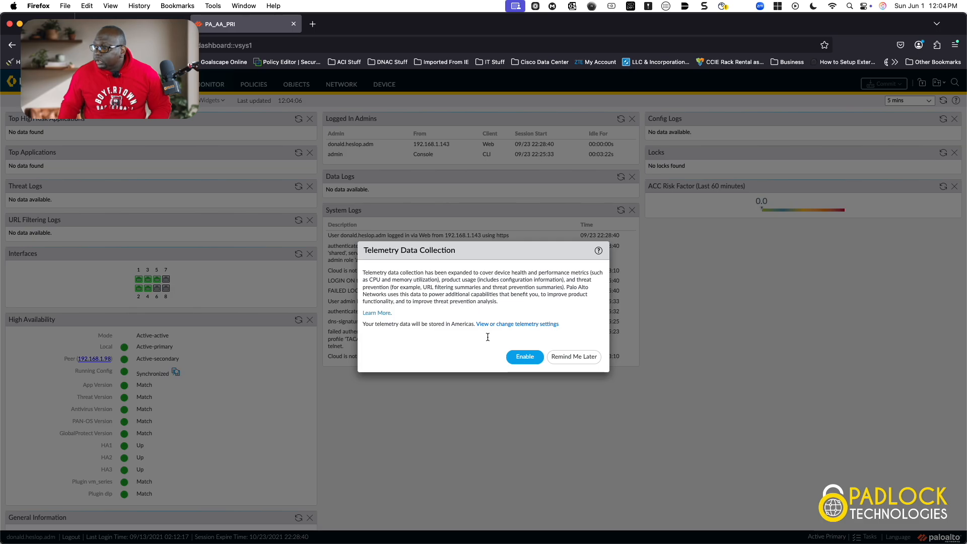
click(584, 359)
click(151, 23)
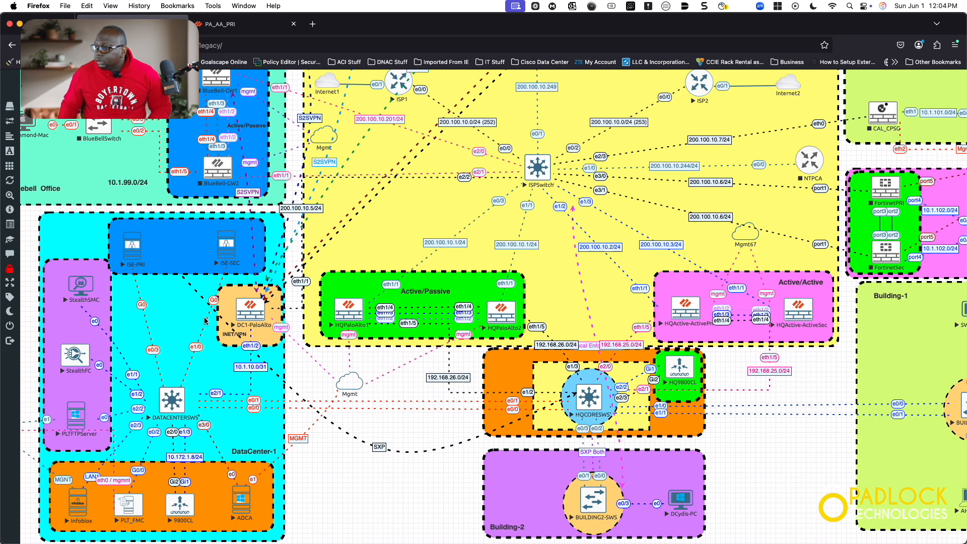
Sign out of EVE-NG and sign back in with the HTML5 console type
mouse_move(31, 342)
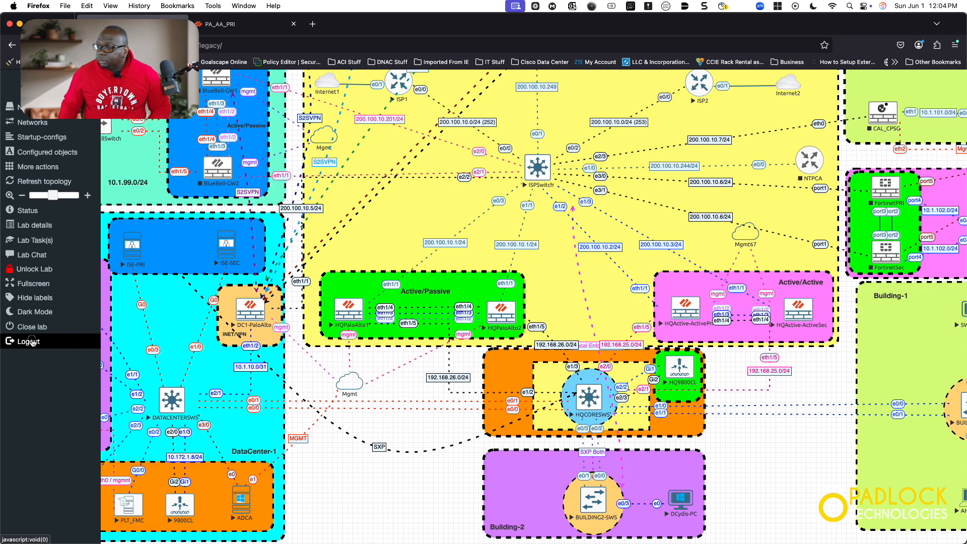
click(31, 343)
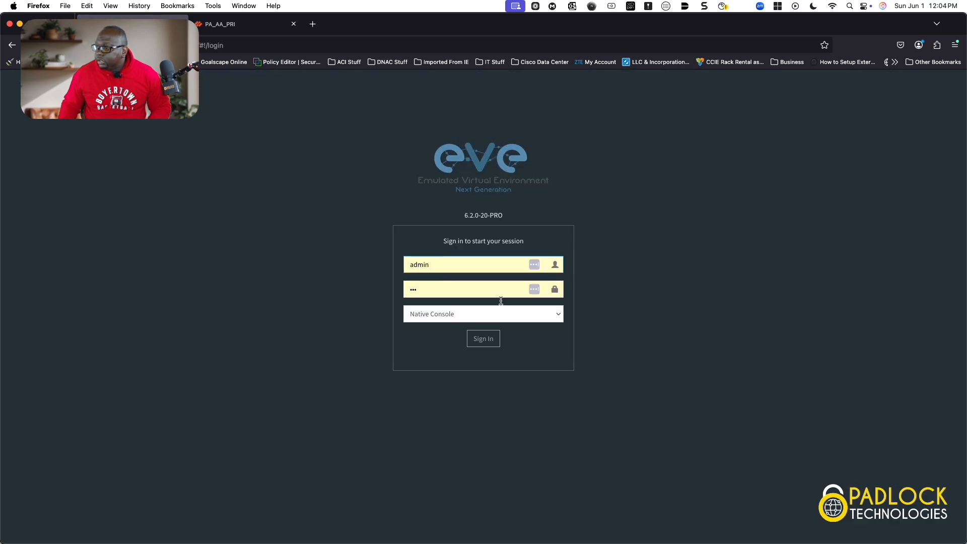
click(493, 313)
click(477, 324)
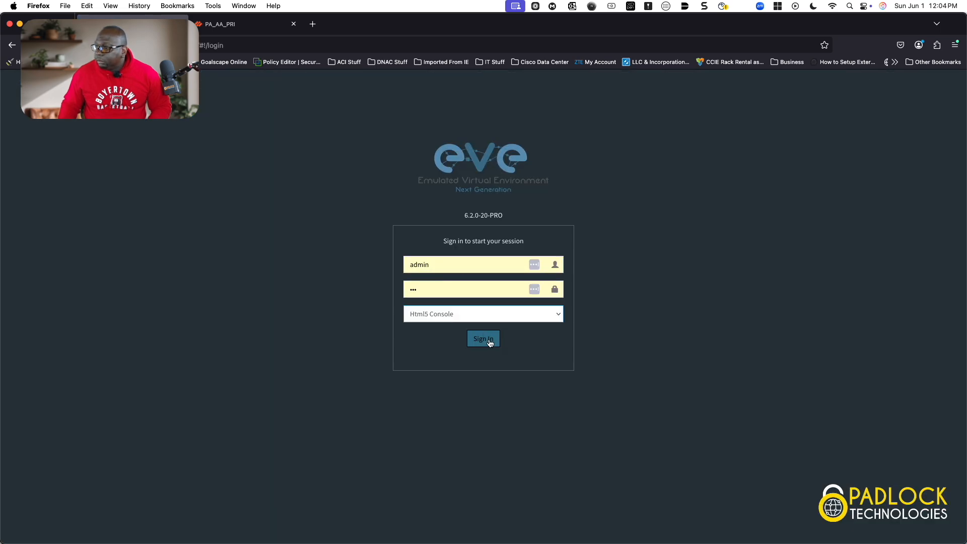
click(491, 344)
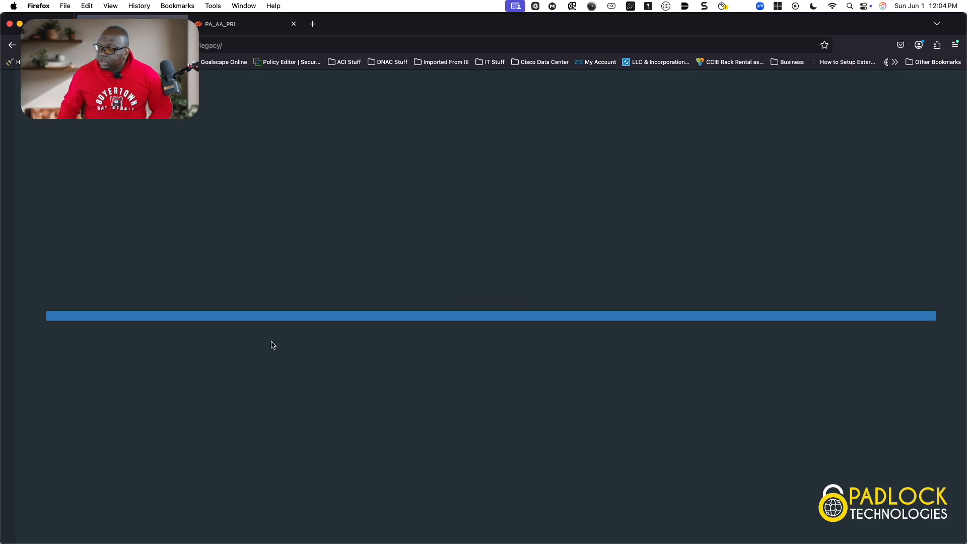
View the Windows PC's desktop in an HTML5 browser console, then close it
scroll(302, 380, down, 1)
scroll(302, 381, down, 10)
scroll(302, 381, right, 10)
scroll(303, 379, down, 1)
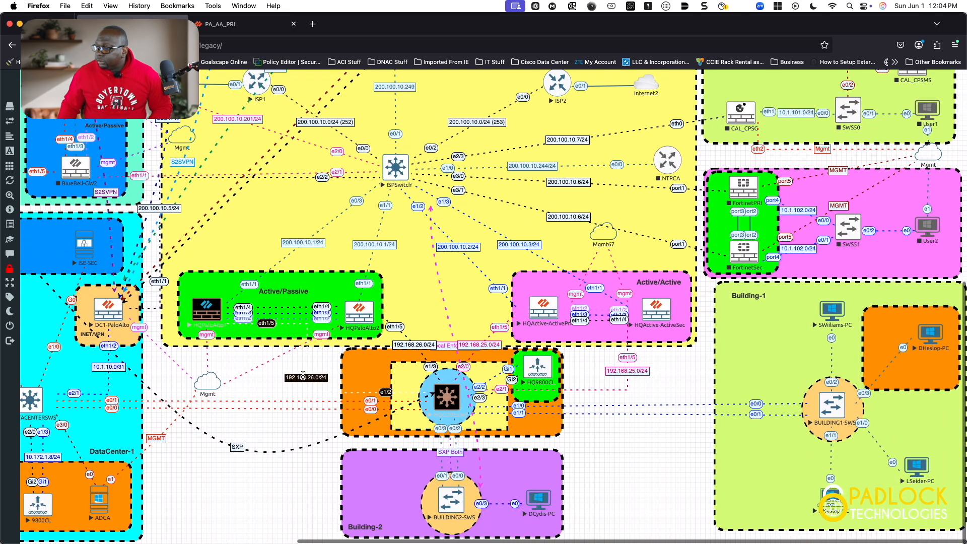
click(833, 505)
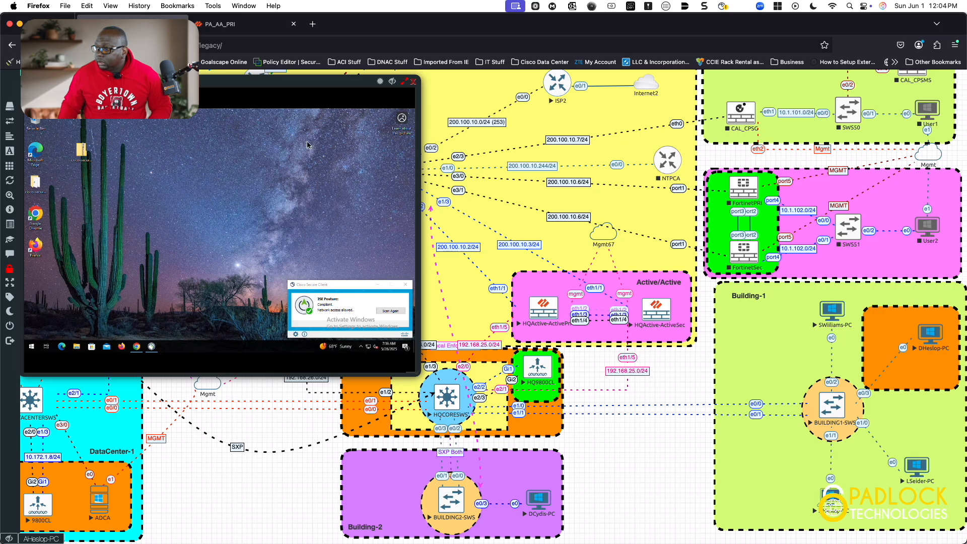
drag(292, 82, 623, 143)
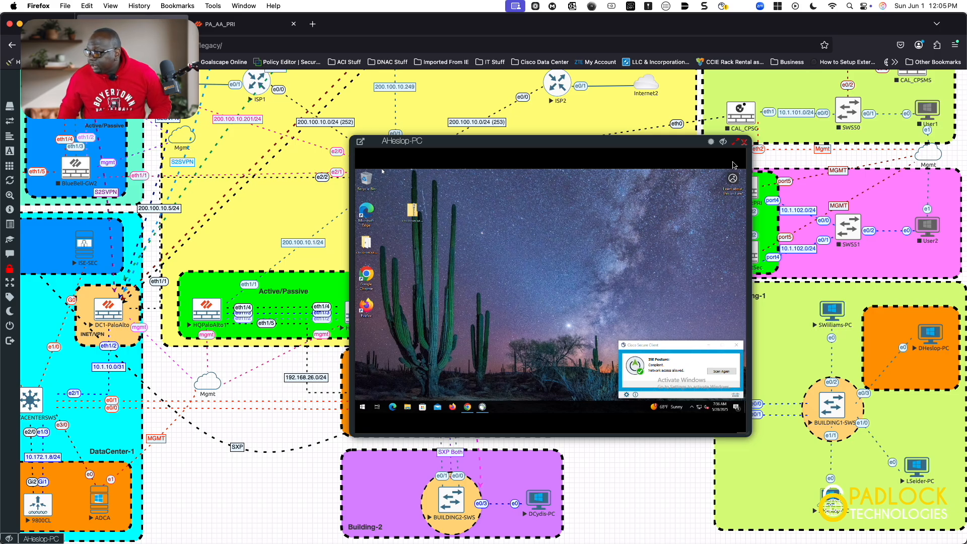
click(745, 141)
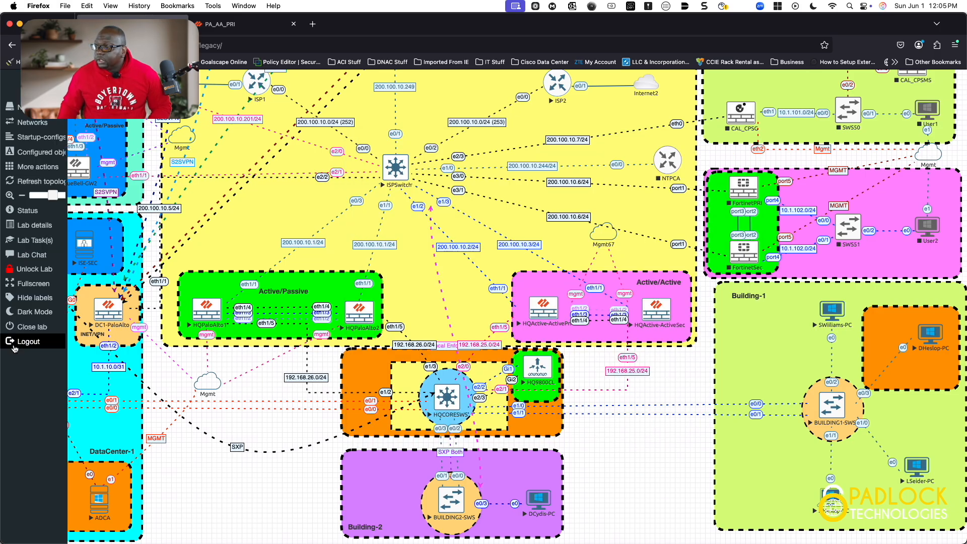
Sign out again, set the console type back to Native Console, and return to the PA_AA_PRI tab
click(14, 346)
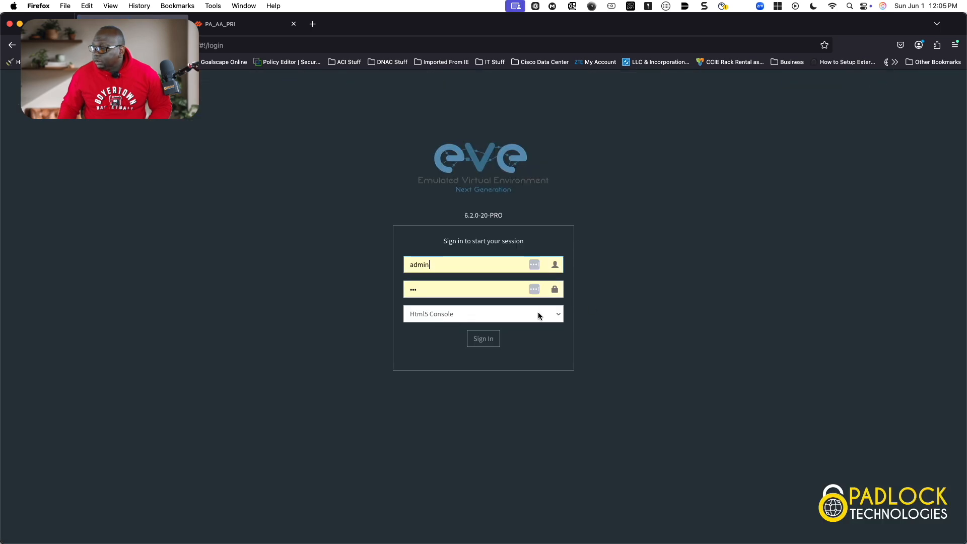
click(537, 315)
click(500, 300)
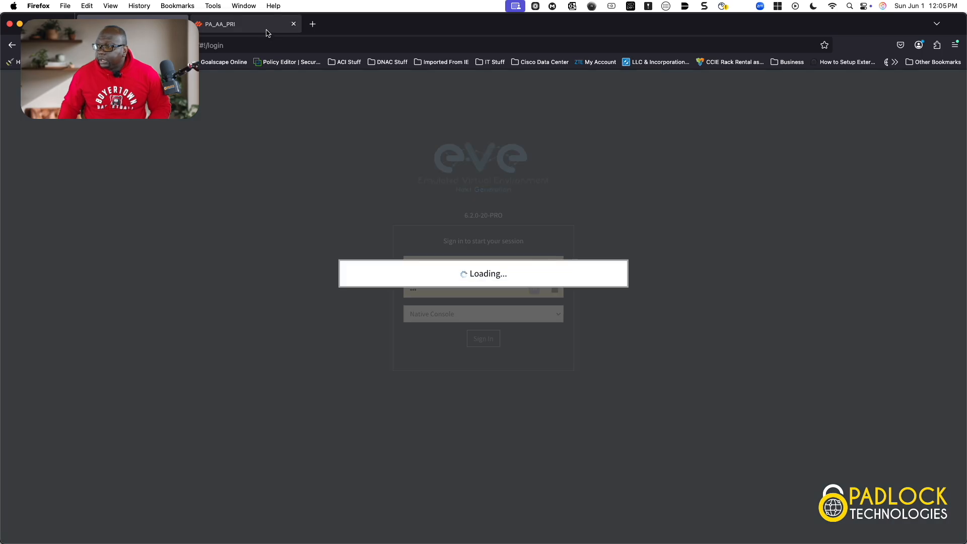
click(247, 24)
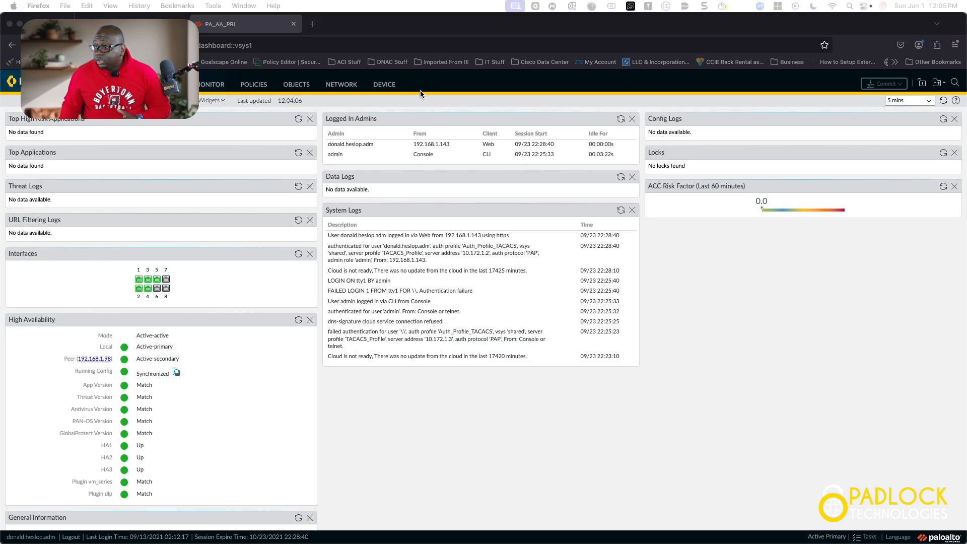
Open the DEVICE section to show Setup > Operations with its configuration management actions
click(384, 89)
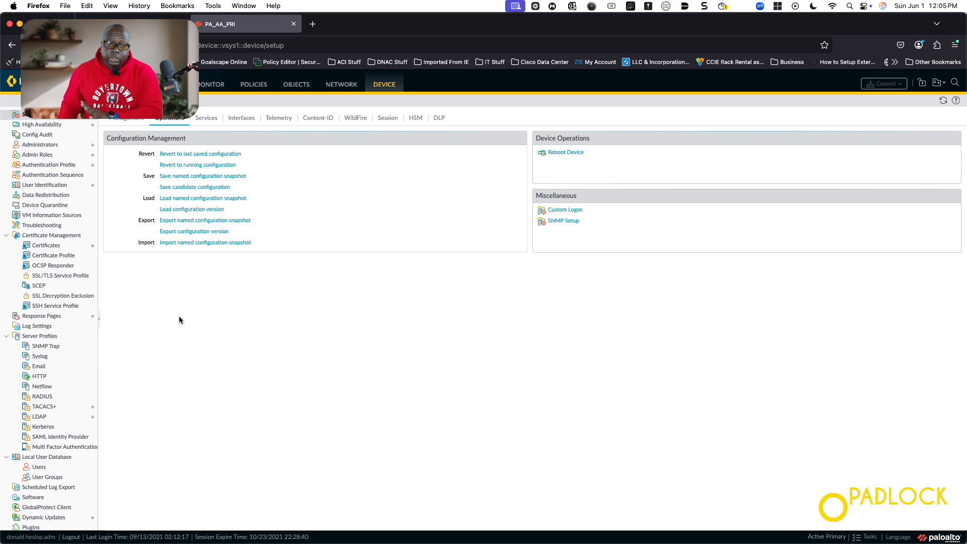
Review LDAP_Profile (server 10.172.1.1, port 636) under Server Profiles > LDAP and close it unchanged
click(40, 416)
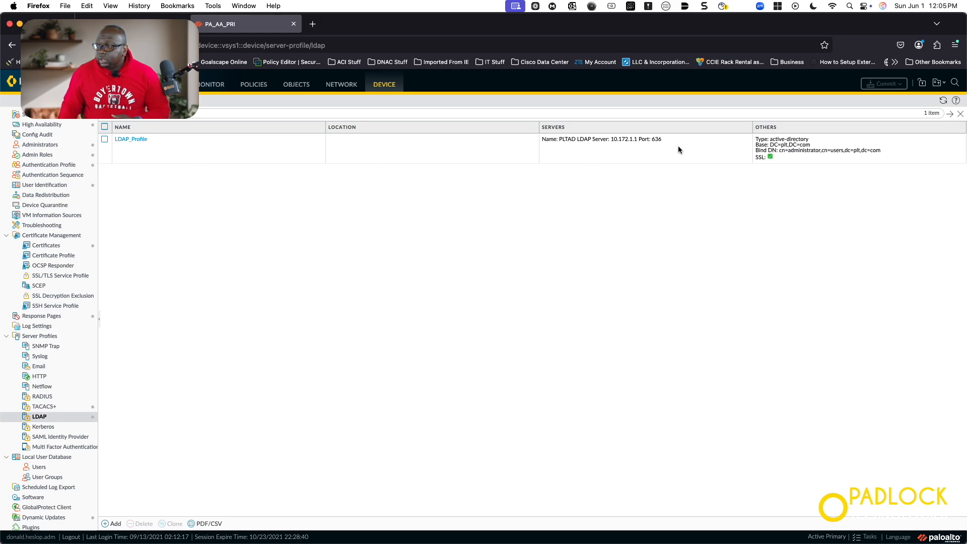
click(141, 139)
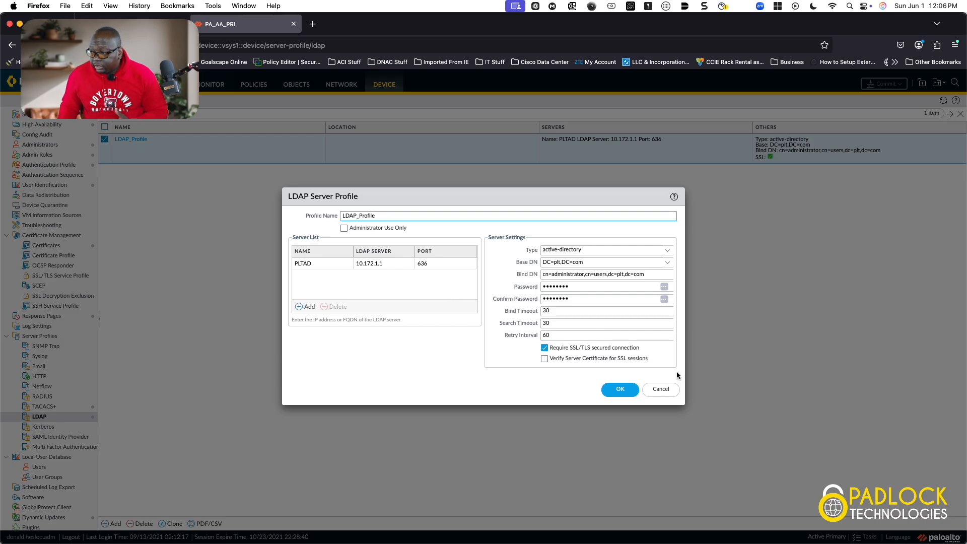
click(661, 389)
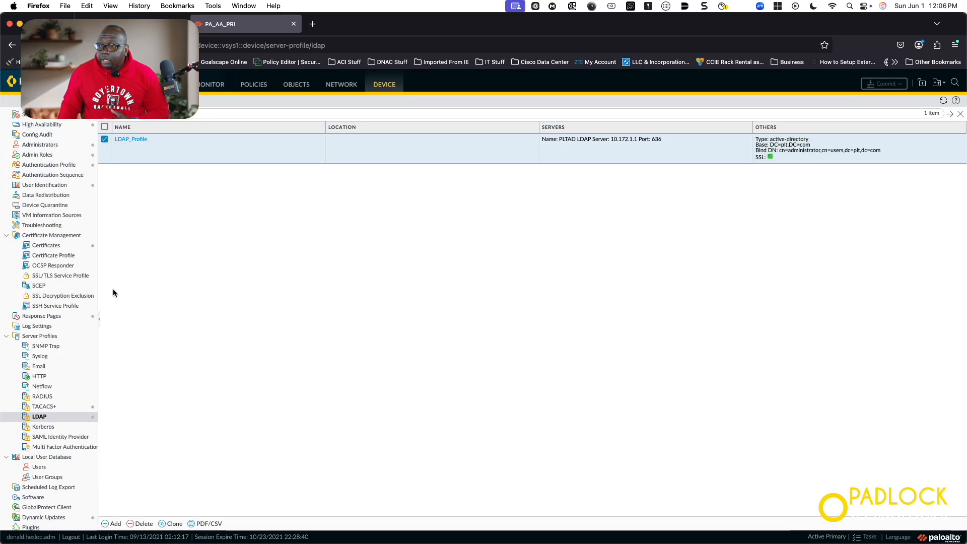
Inspect GroupMapping_PLT's included groups, finding plt\nosocialmedia under DC=plt,DC=com, then close without changes
click(57, 185)
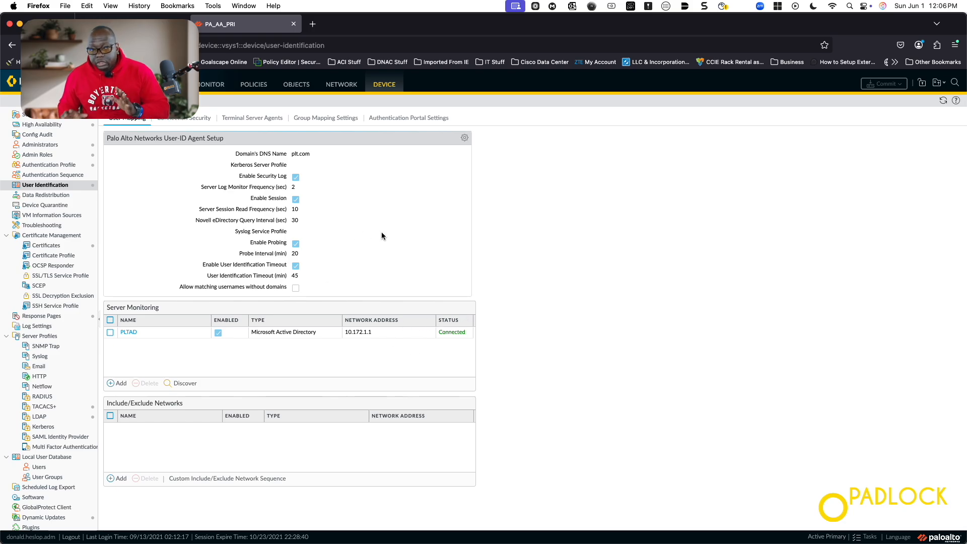
click(334, 119)
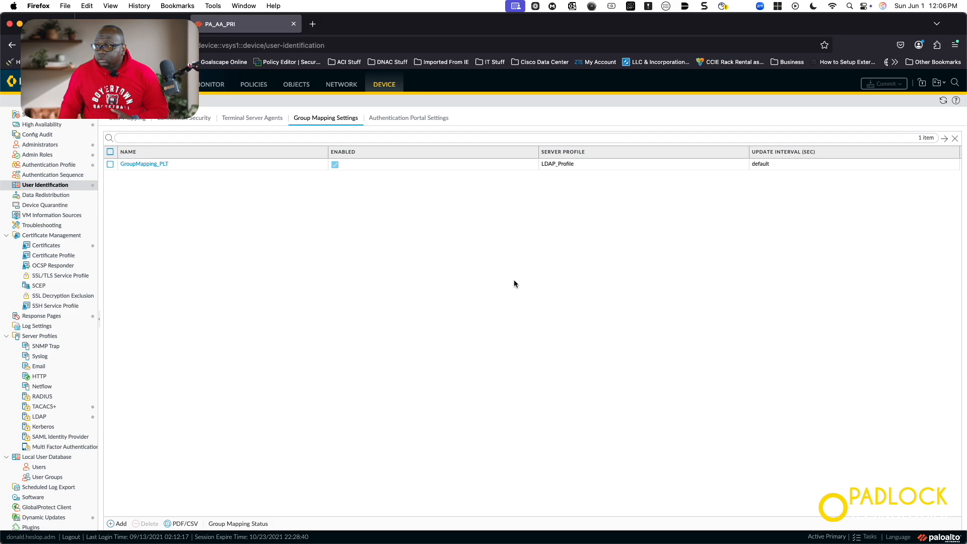
click(162, 165)
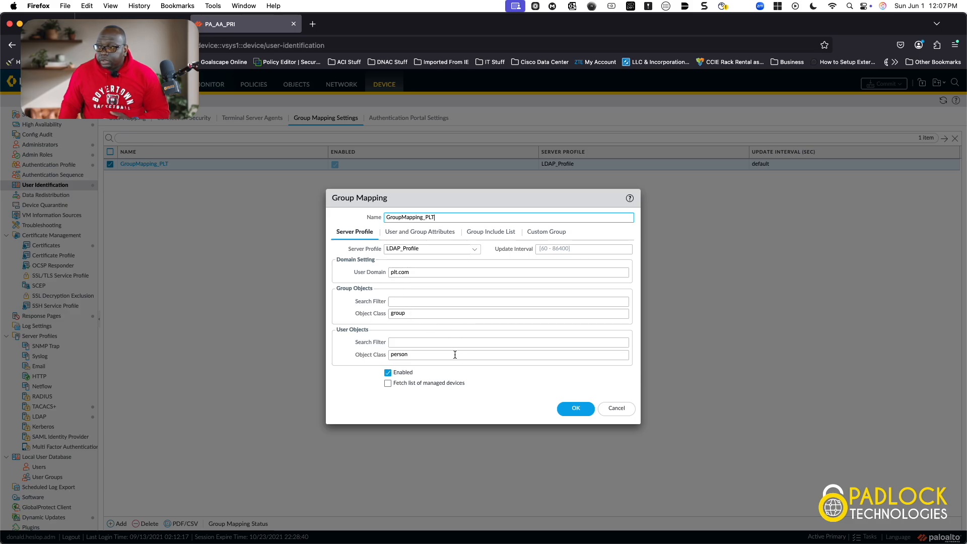
click(487, 232)
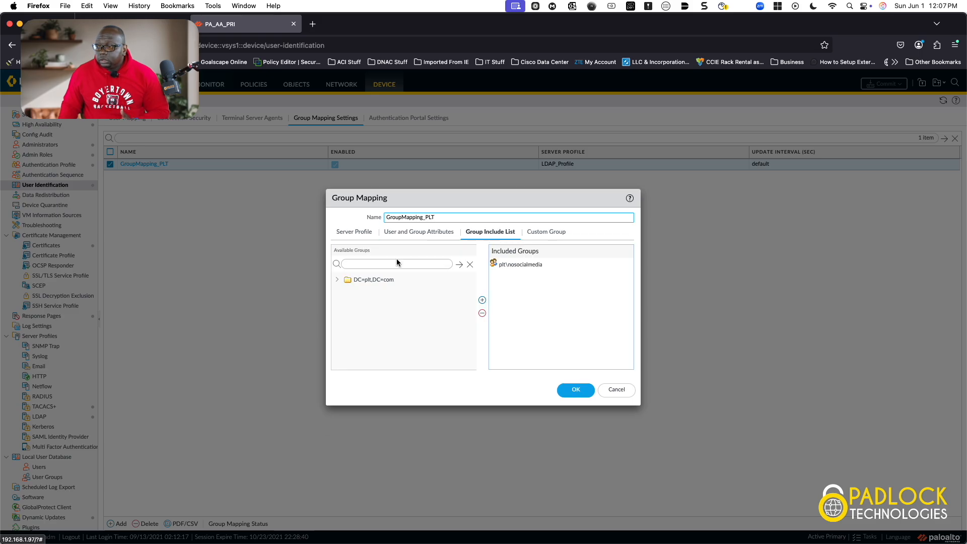
click(337, 279)
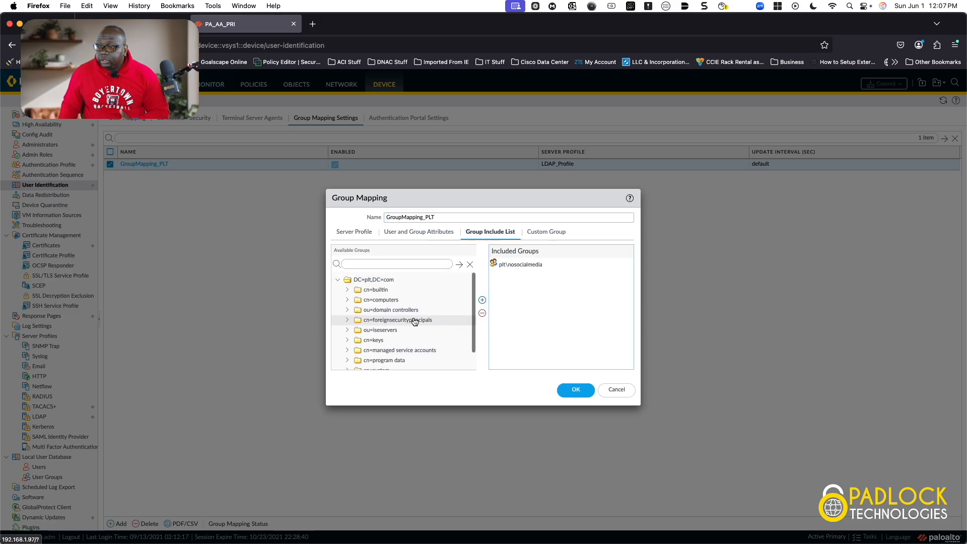
scroll(410, 325, down, 2)
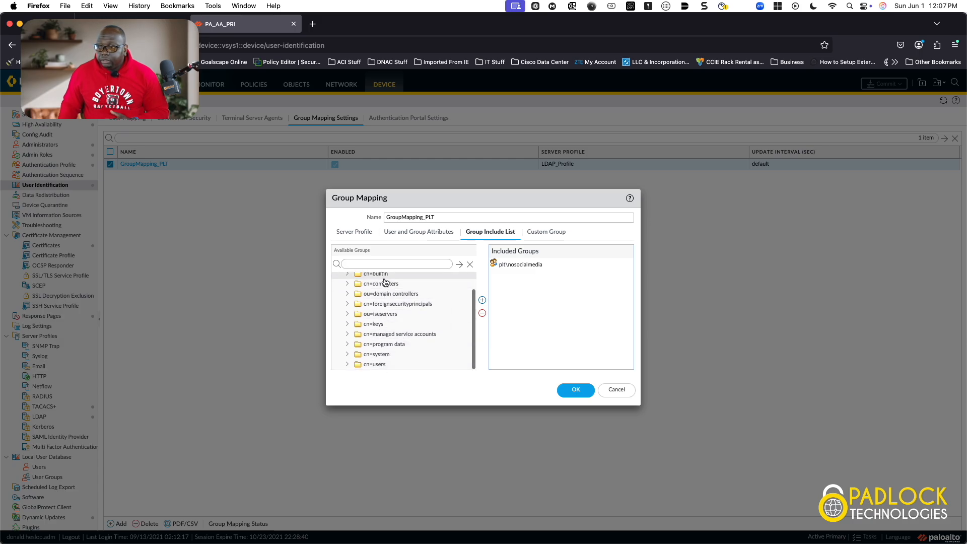
click(518, 267)
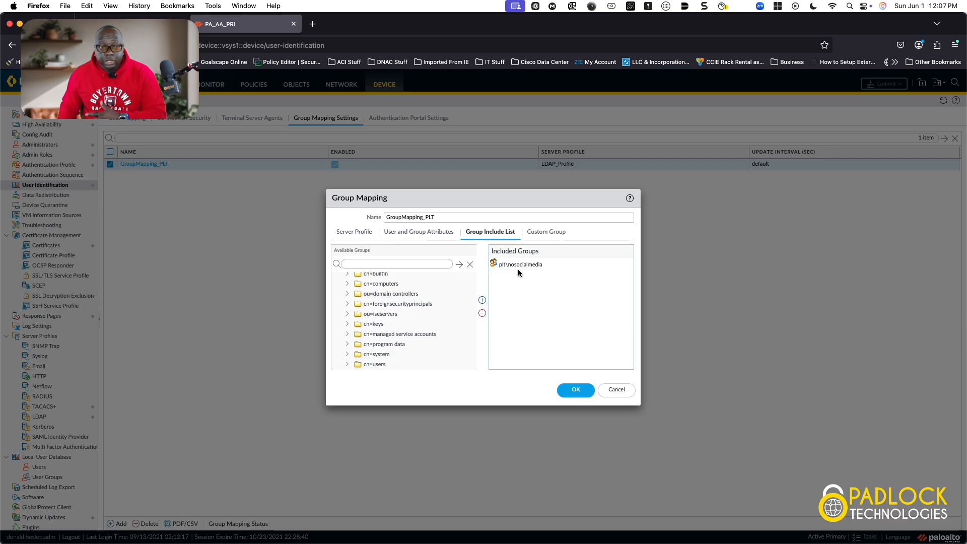
click(616, 390)
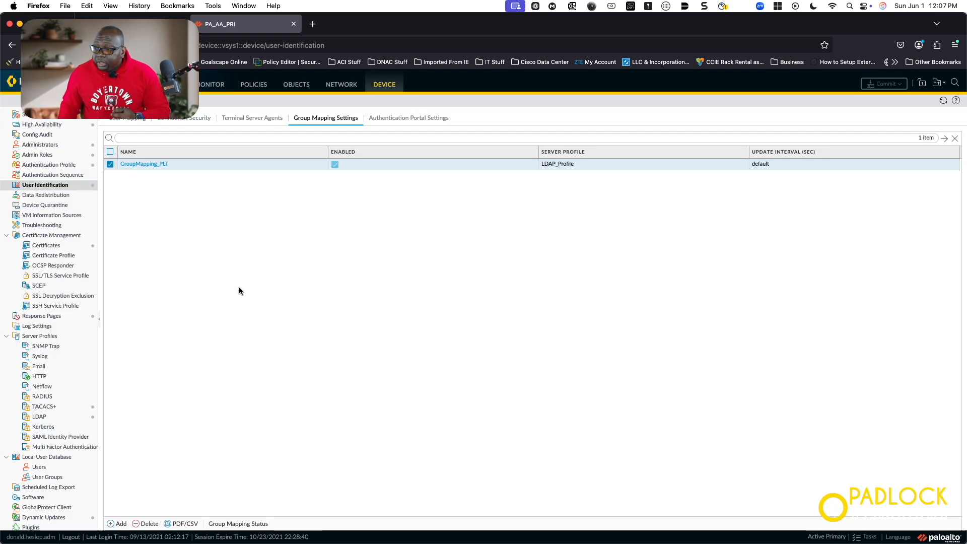
Reopen LDAP_Profile to review its server settings and close it unchanged
click(44, 417)
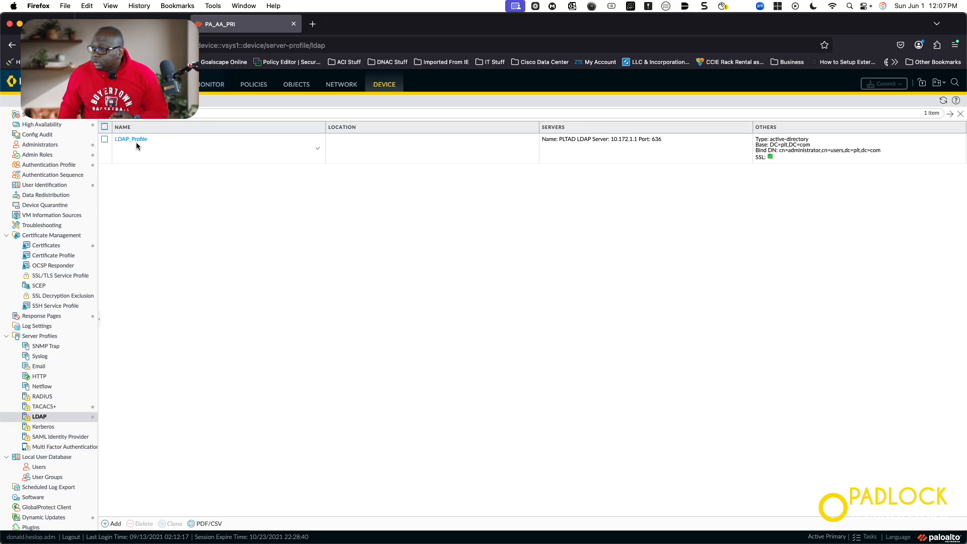
click(132, 139)
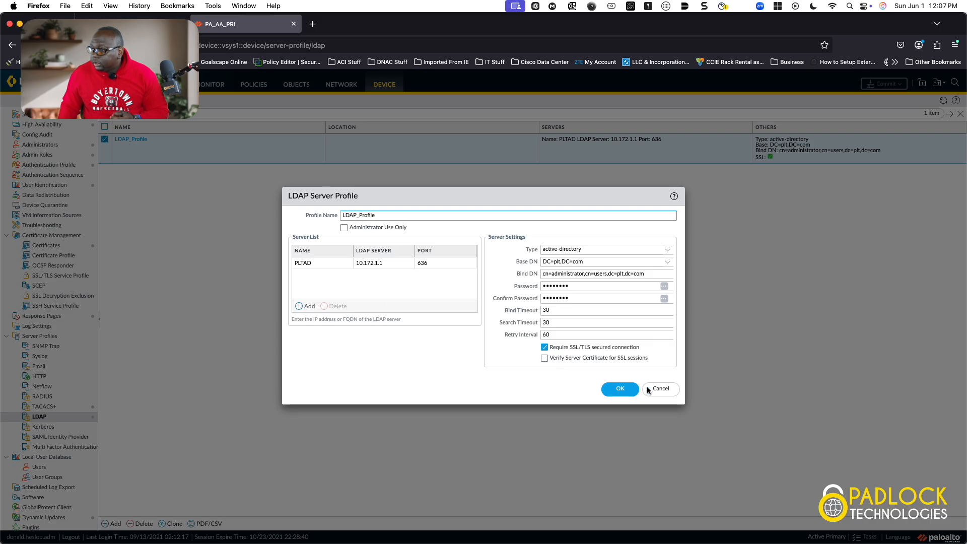
click(616, 388)
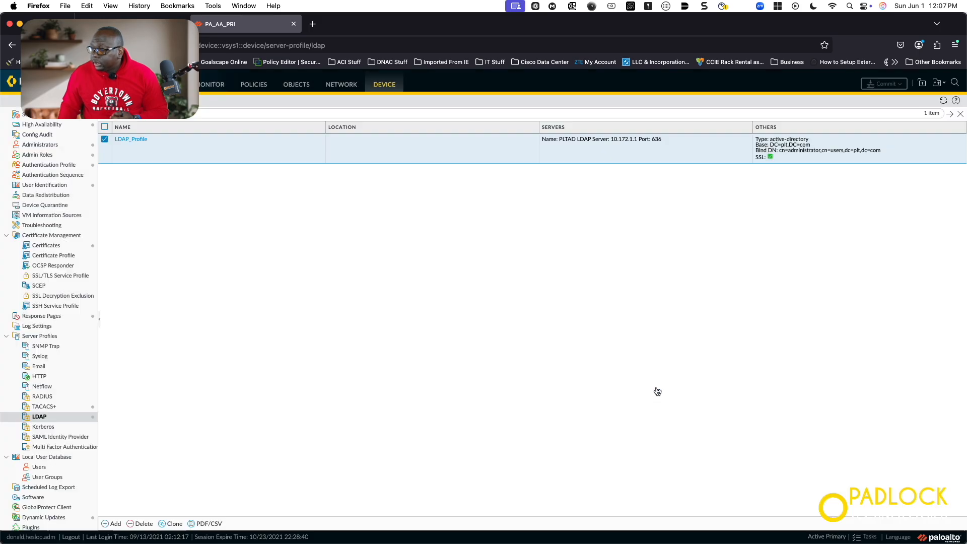
Check the User-ID user mapping and group mapping tabs, then bring up the Security policy rules
click(55, 185)
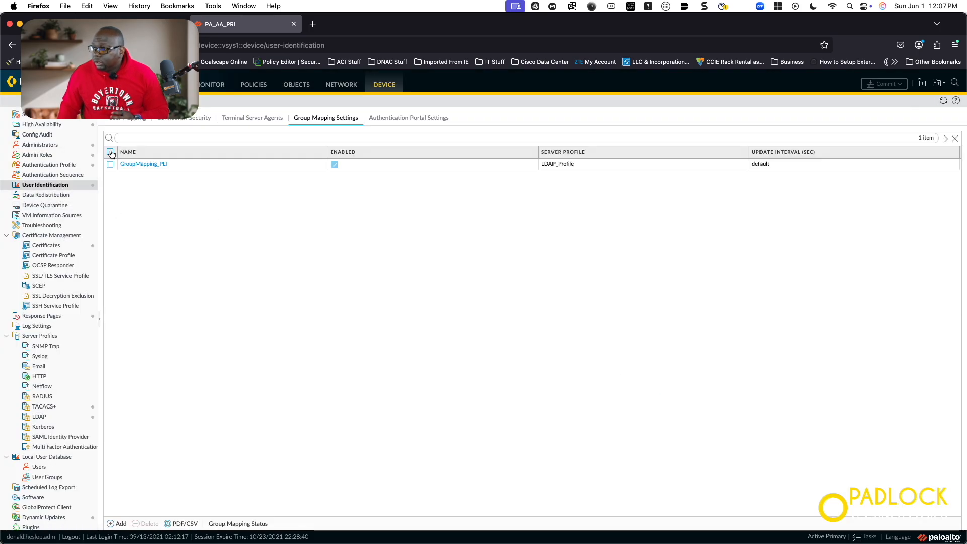
click(143, 120)
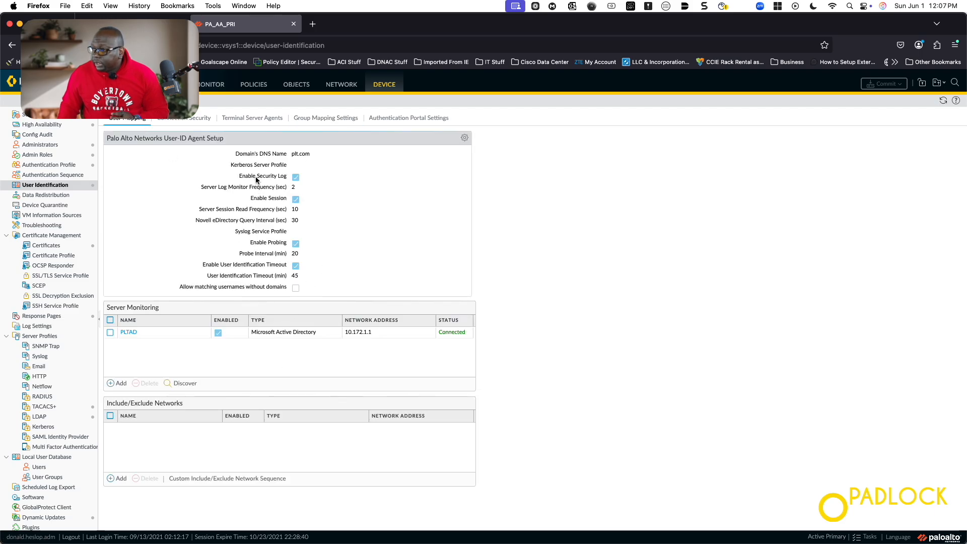
click(337, 120)
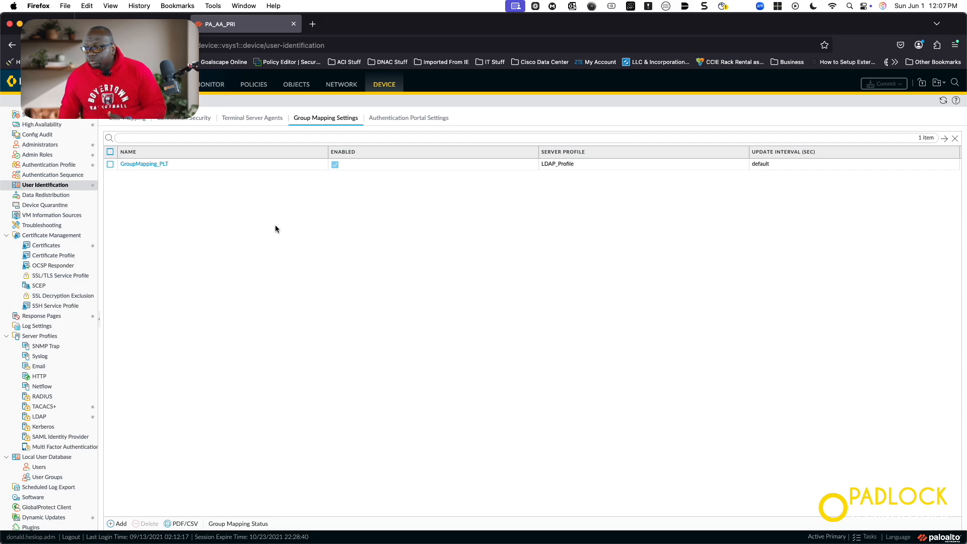
click(261, 90)
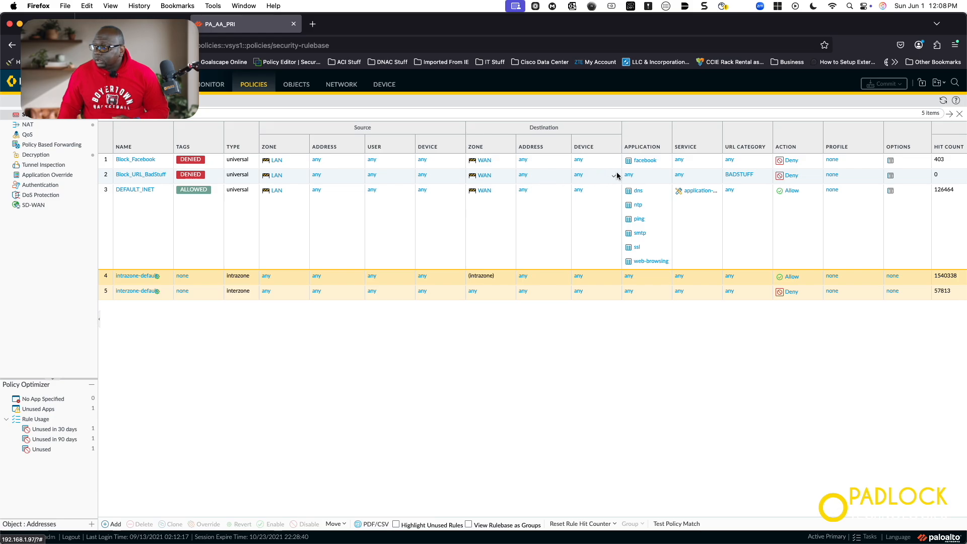
Add the Group column to the security rules table and open Block_Facebook's Source User settings
click(767, 149)
mouse_move(780, 159)
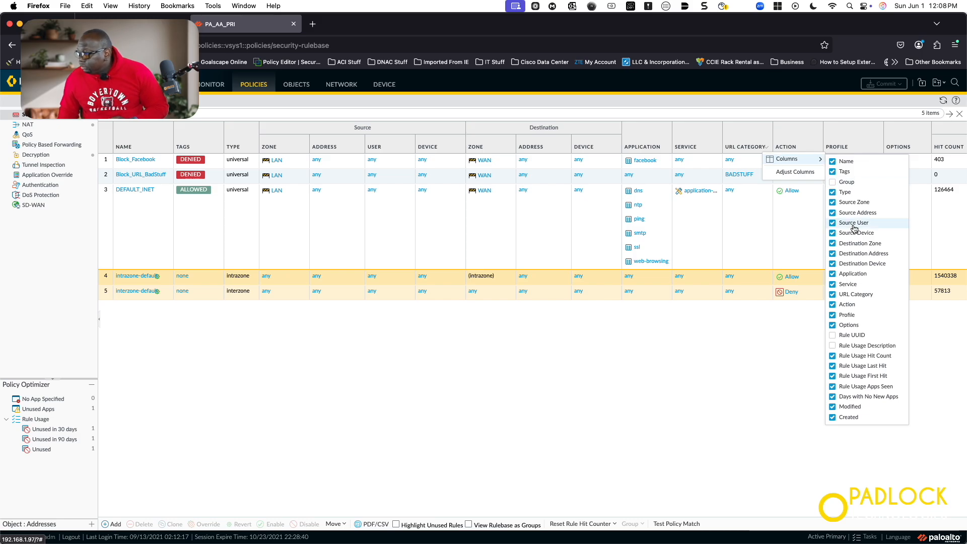
click(849, 185)
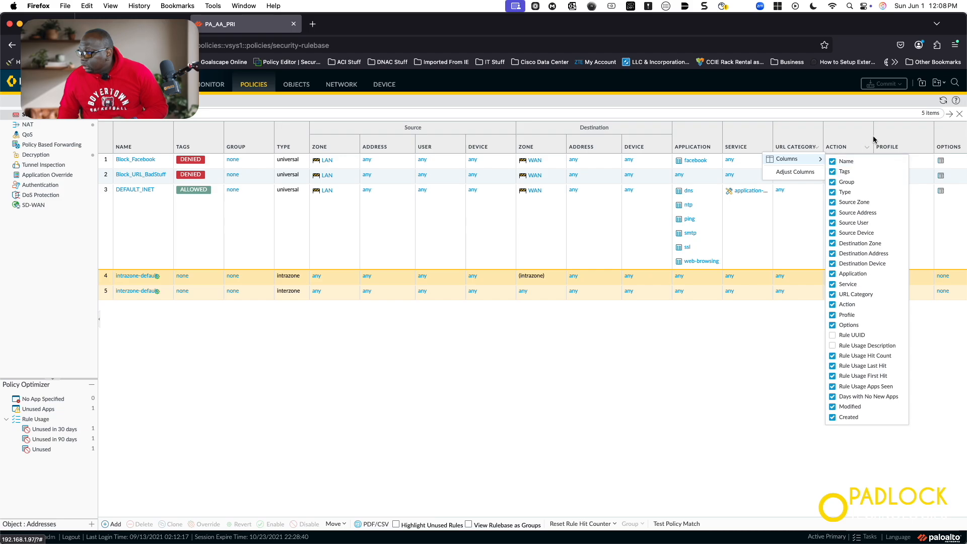
click(806, 101)
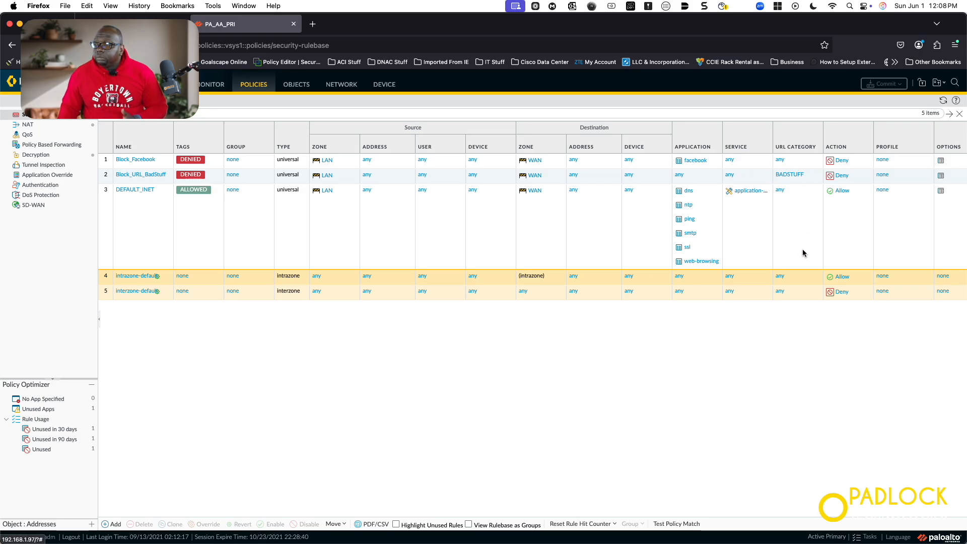
click(422, 161)
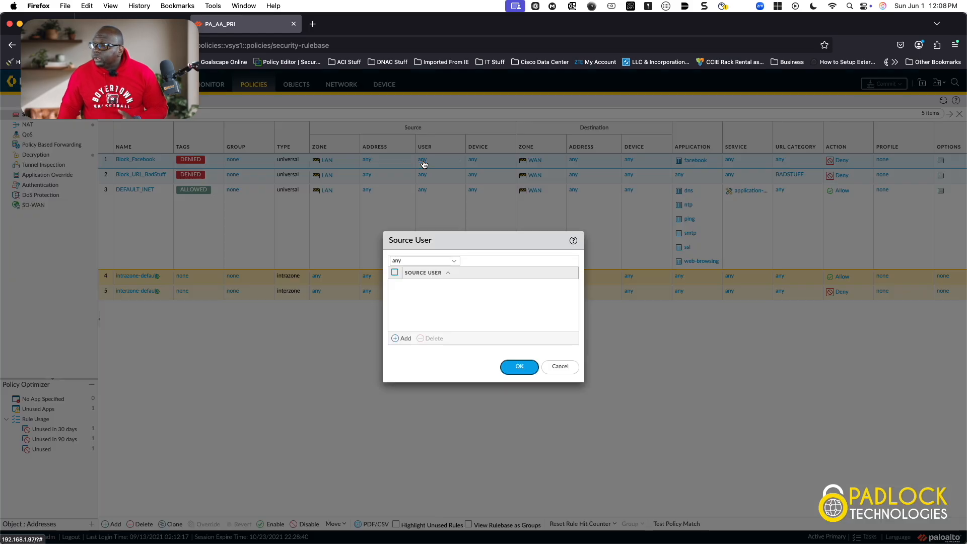
Set Block_Facebook's source user to plt\nosocialmedia, then sign in to the EVE-NG lab
click(401, 339)
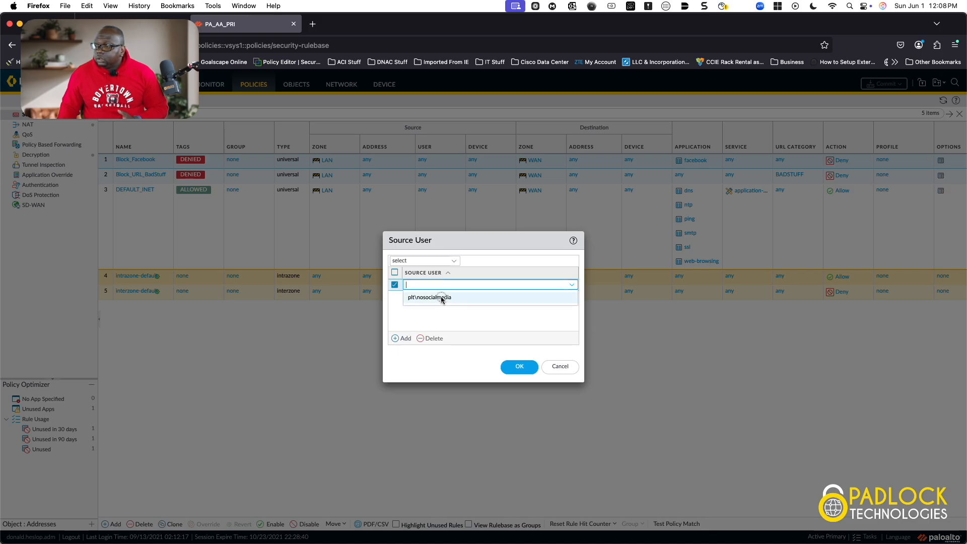
click(440, 297)
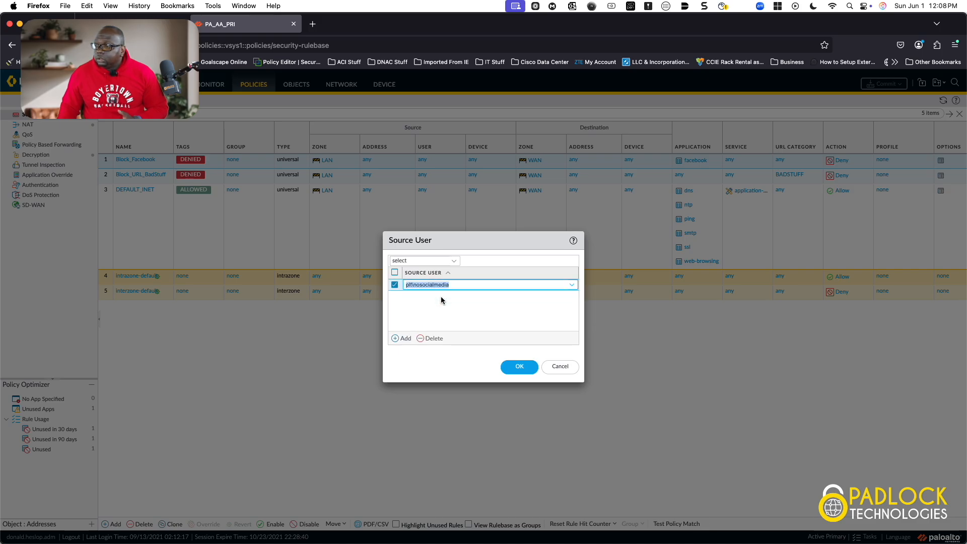
click(519, 366)
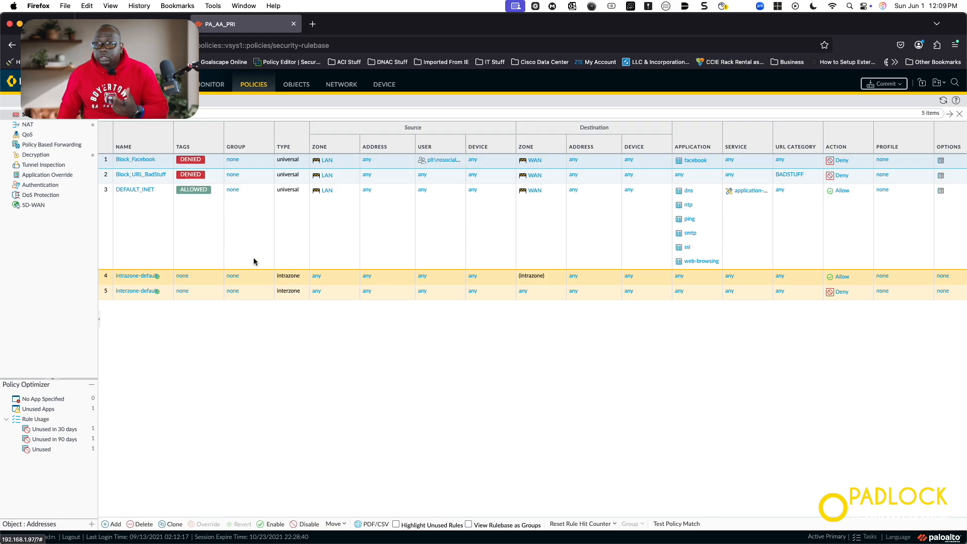
click(171, 23)
click(487, 340)
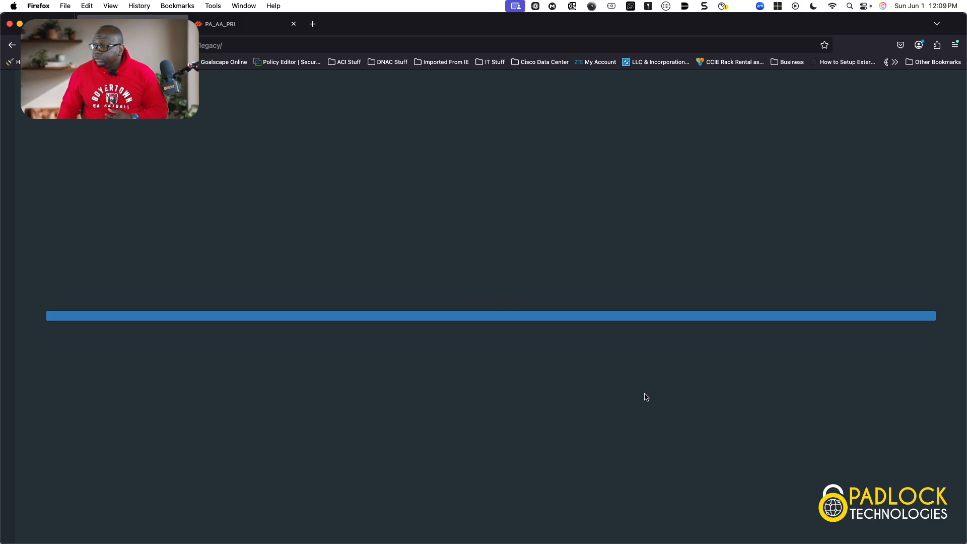
Scroll the lab topology to bring the Building-1 area into view
scroll(645, 393, down, 7)
scroll(644, 392, right, 12)
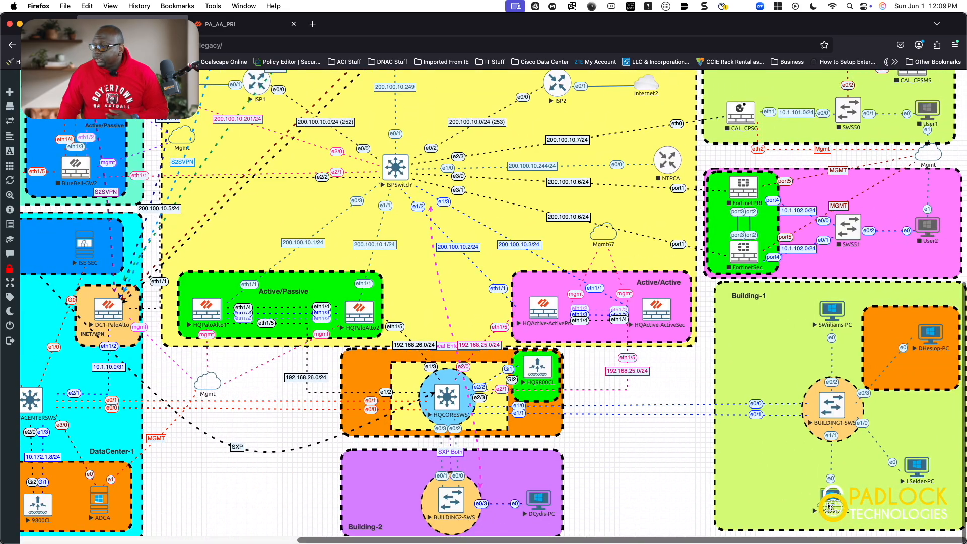
click(828, 505)
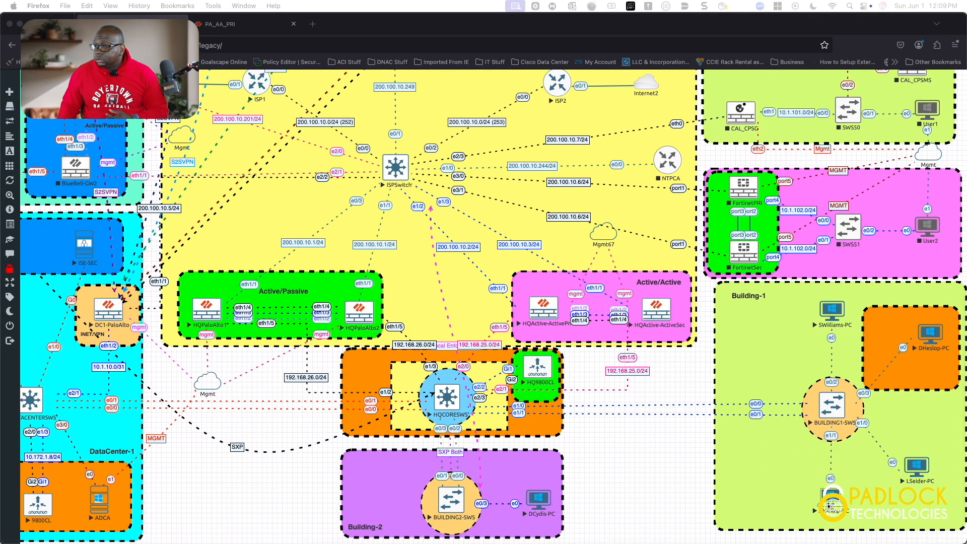
click(831, 500)
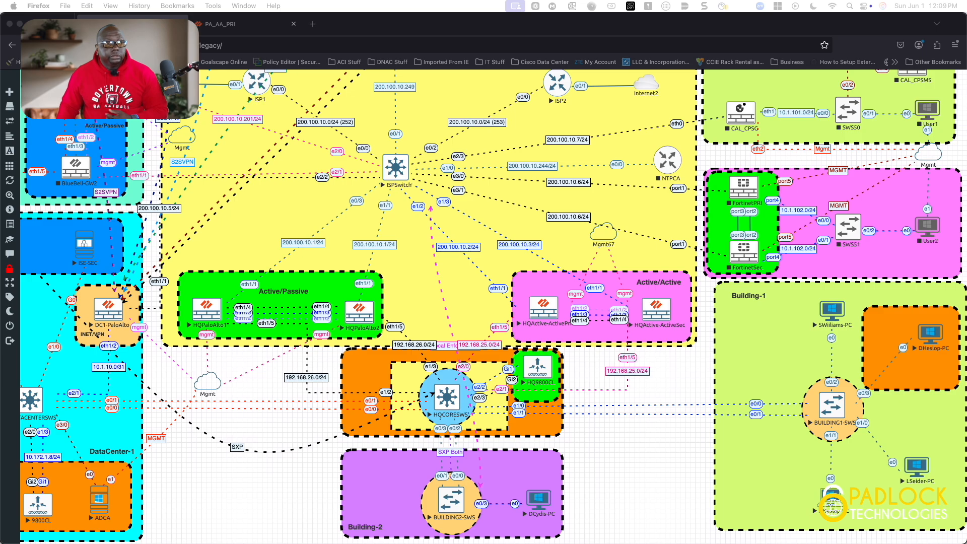
Close the remote-viewer privacy settings without erasing and move the 192.168.1.2 Windows desktop onto the main screen
key(super+comma)
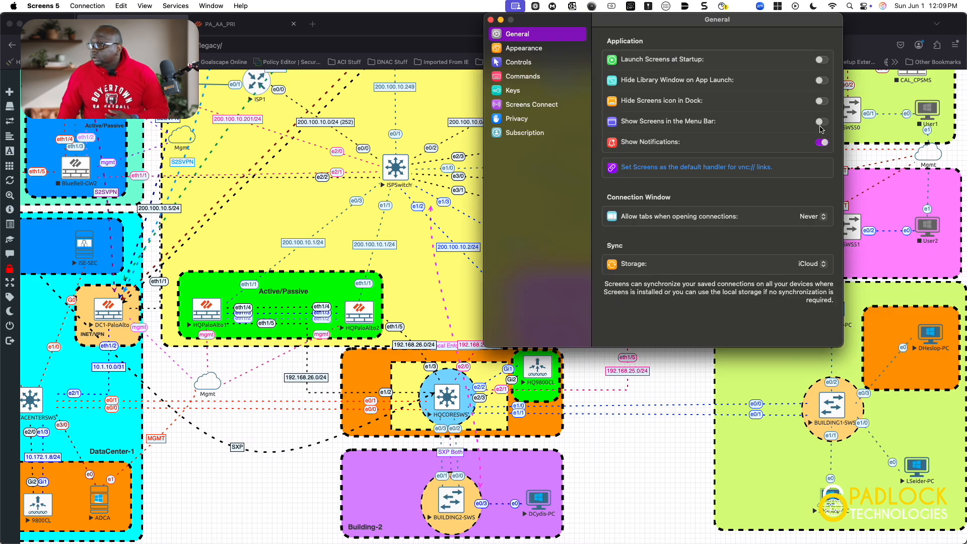
click(521, 119)
click(654, 298)
click(633, 227)
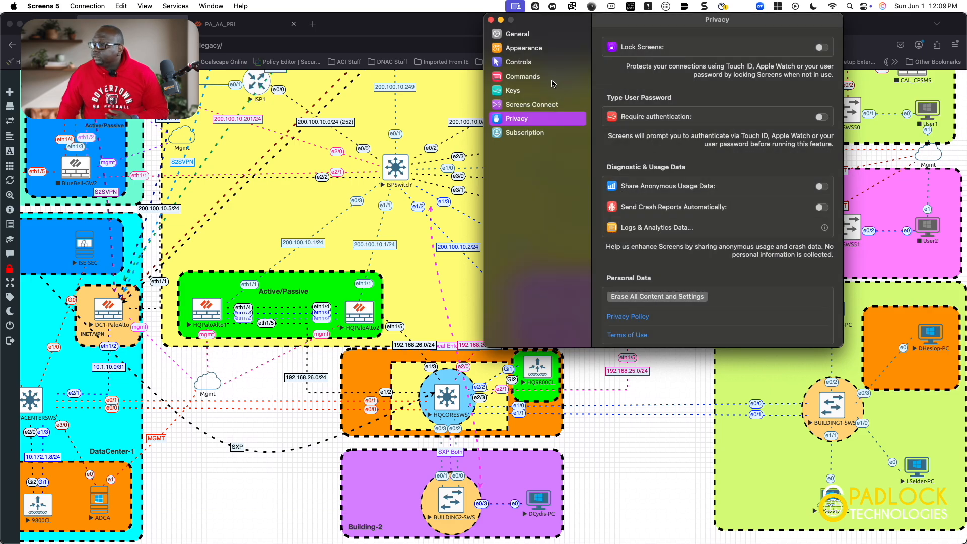
click(491, 19)
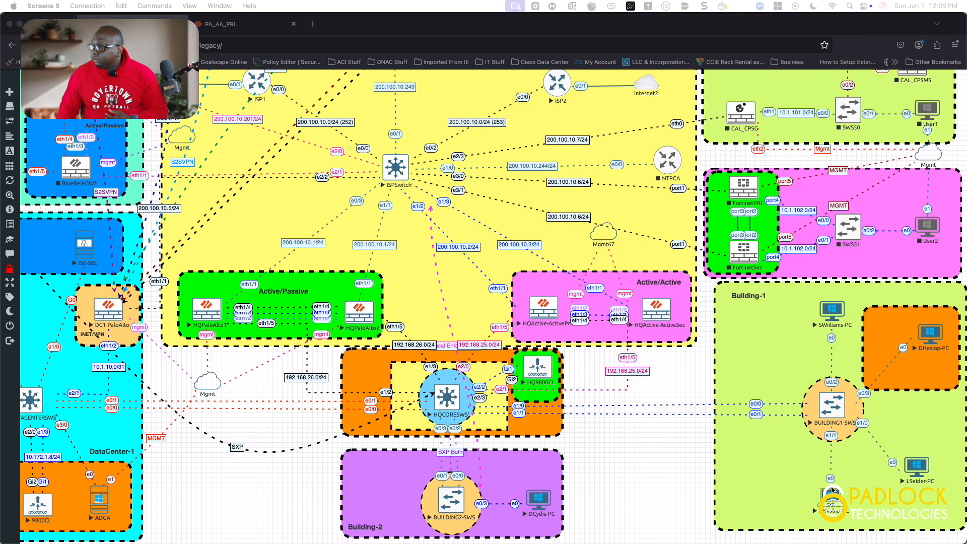
click(828, 504)
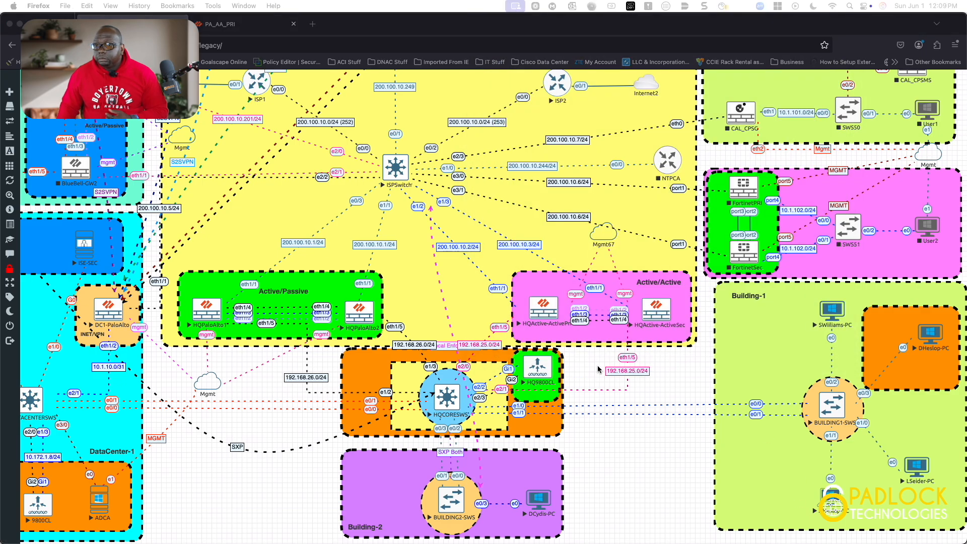
drag(1, 51, 632, 127)
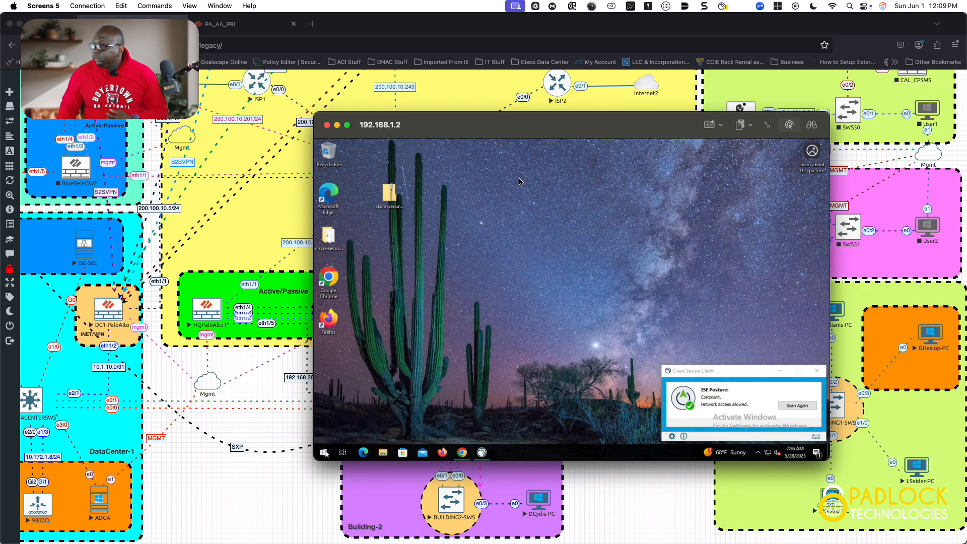
Close the Windows remote desktop and stop the lower Building-1 PC node
click(326, 125)
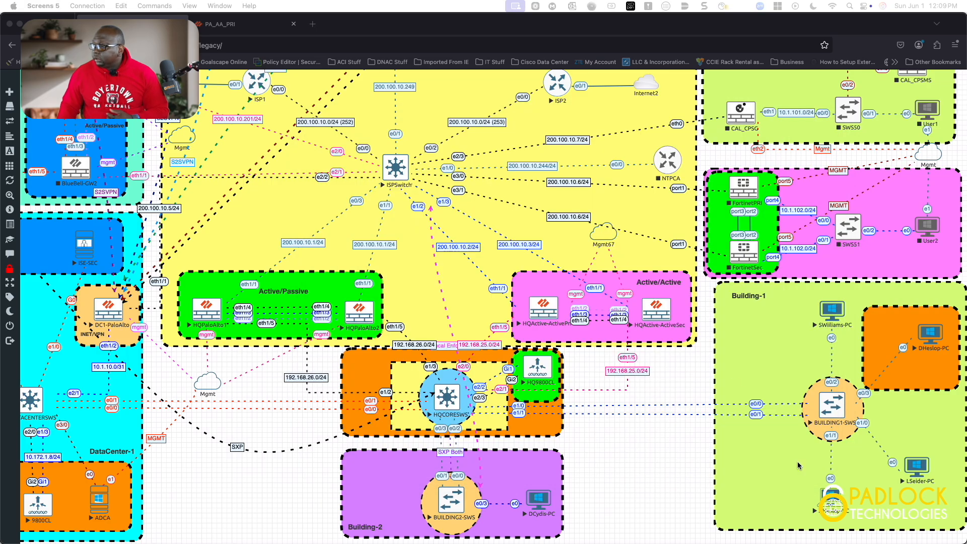
right_click(837, 500)
click(871, 469)
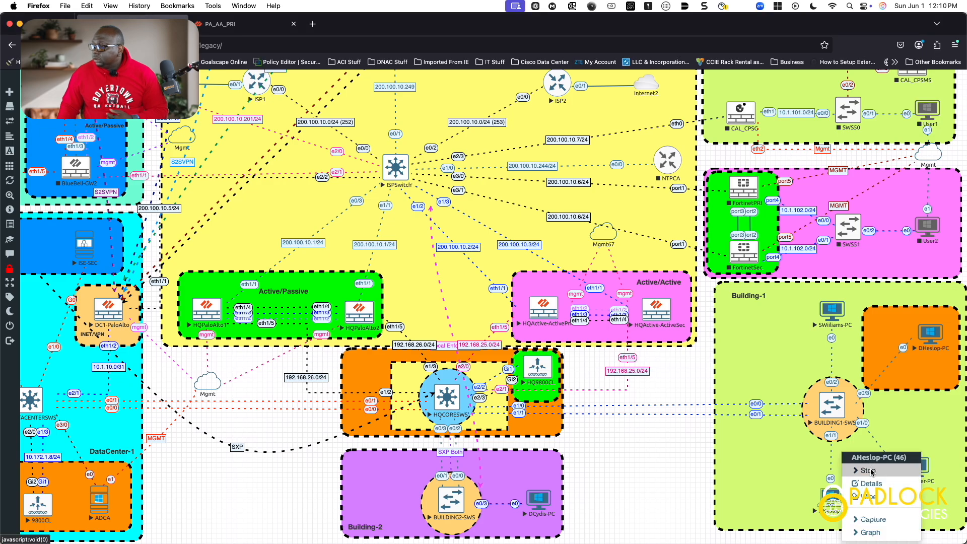
click(870, 472)
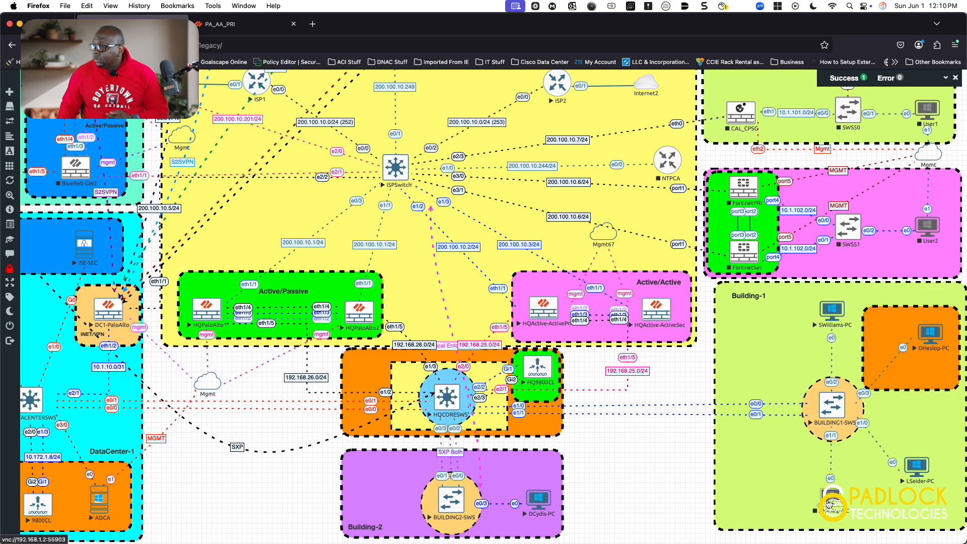
Start the PC node again and bring the PA_AA_PRI firewall CLI console into view
right_click(829, 504)
click(863, 519)
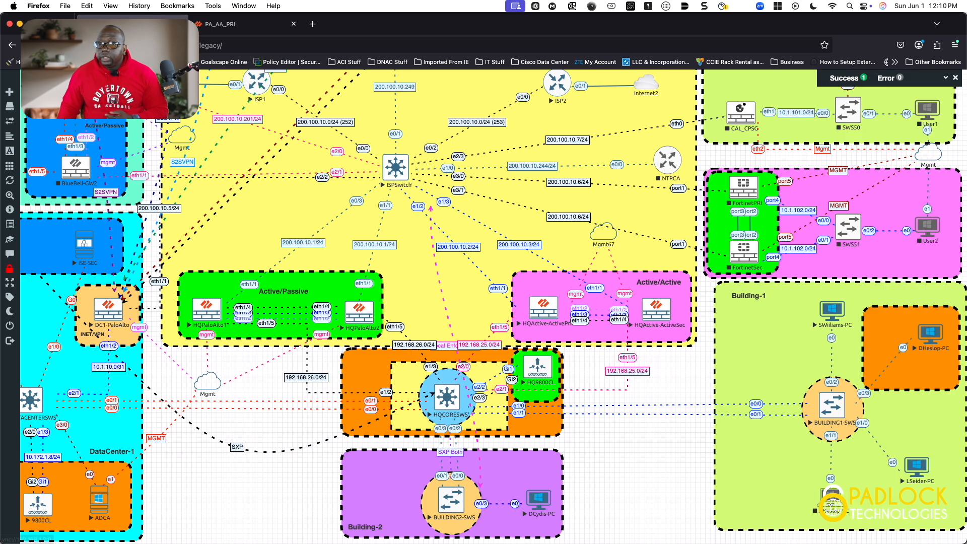
drag(0, 22, 451, 62)
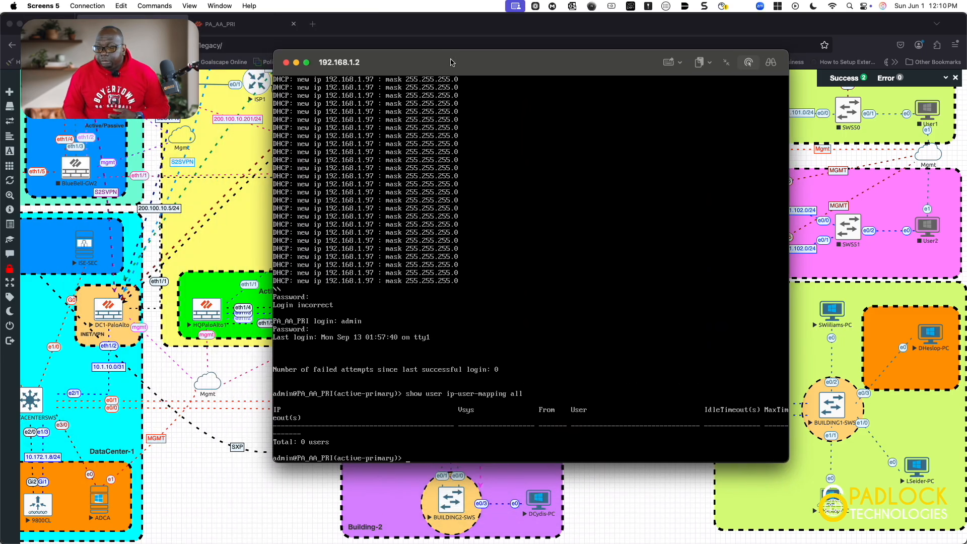
Rerun 'show user ip-user-mapping all' five times, then move the terminal aside to reveal the lab topology
key(Up)
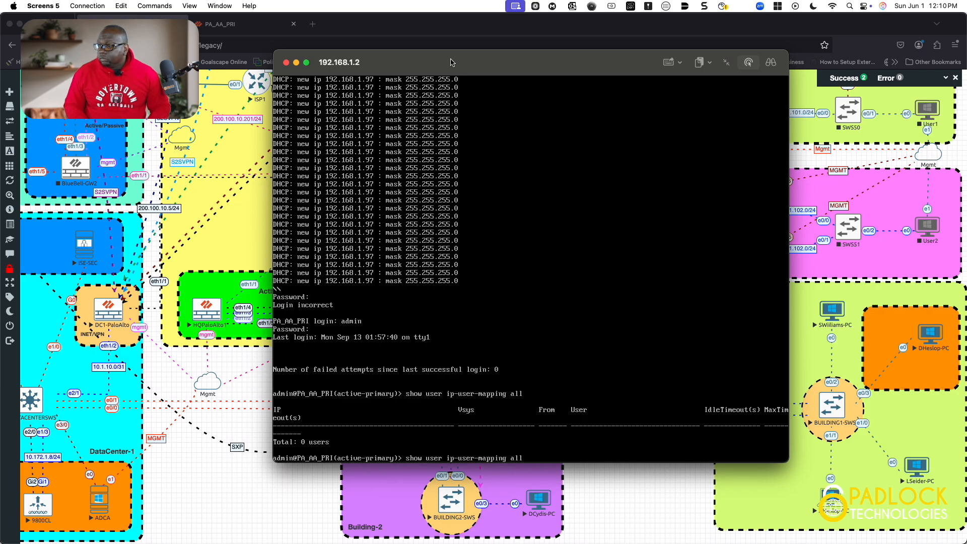
key(Return)
key(Up)
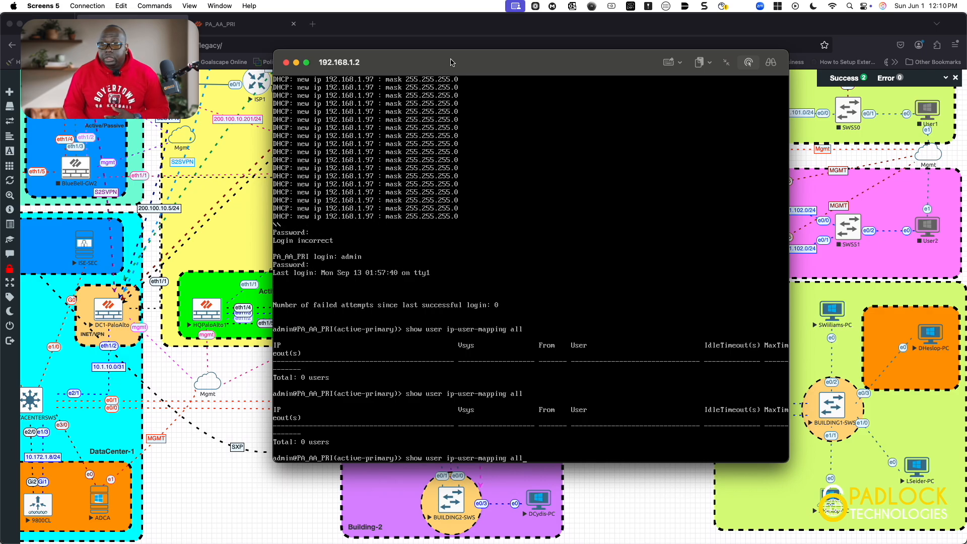
key(Return)
key(Up)
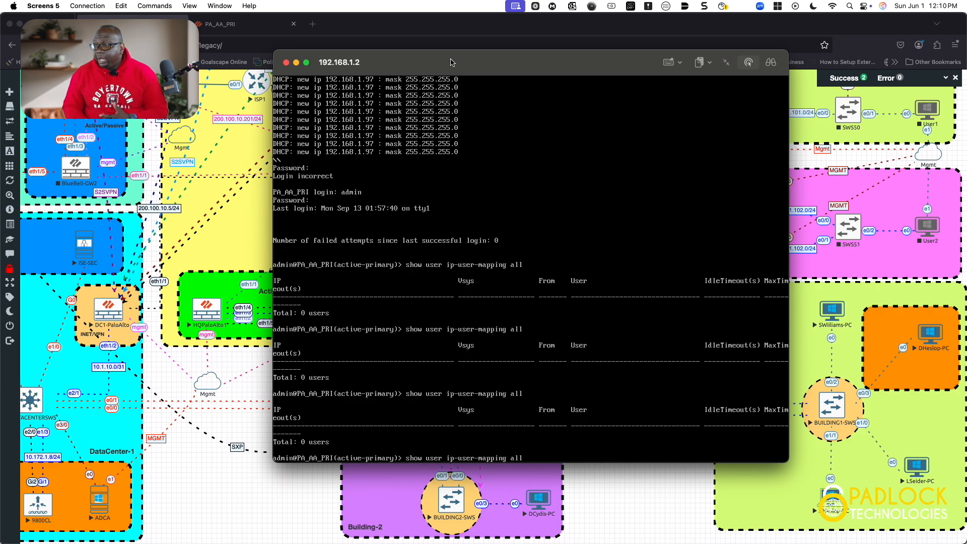
key(Return)
key(Up)
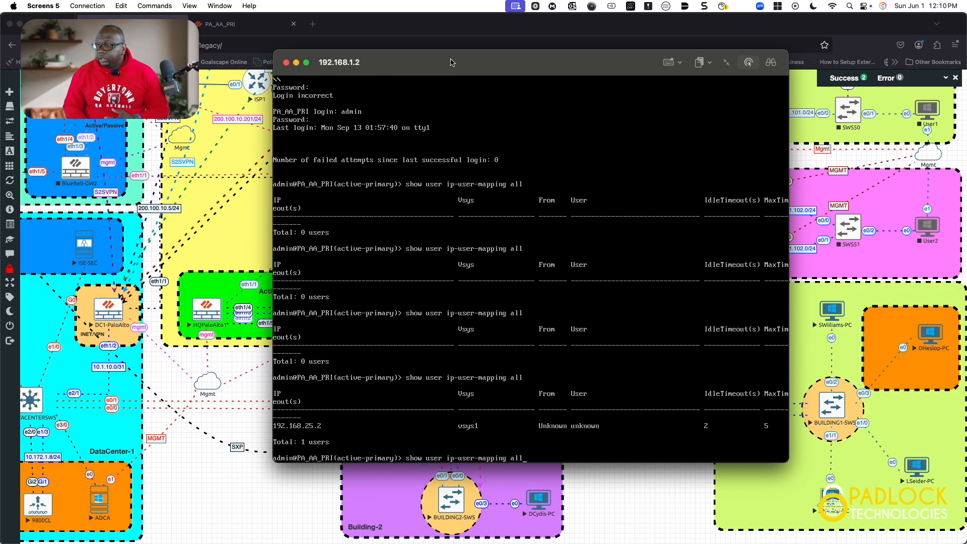
key(Return)
key(Up)
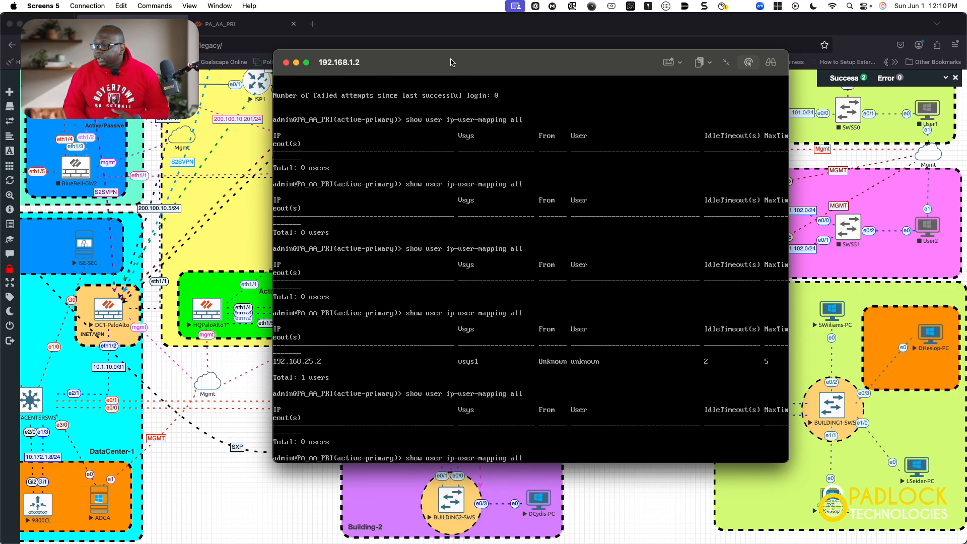
key(Return)
drag(451, 61, 0, 71)
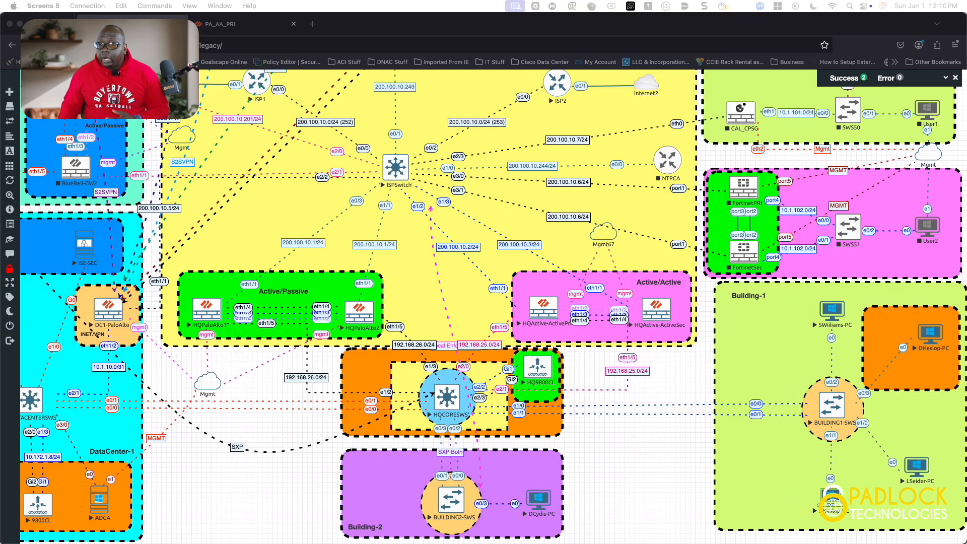
Launch the node's VNC remote session and cancel the failed connection
click(830, 506)
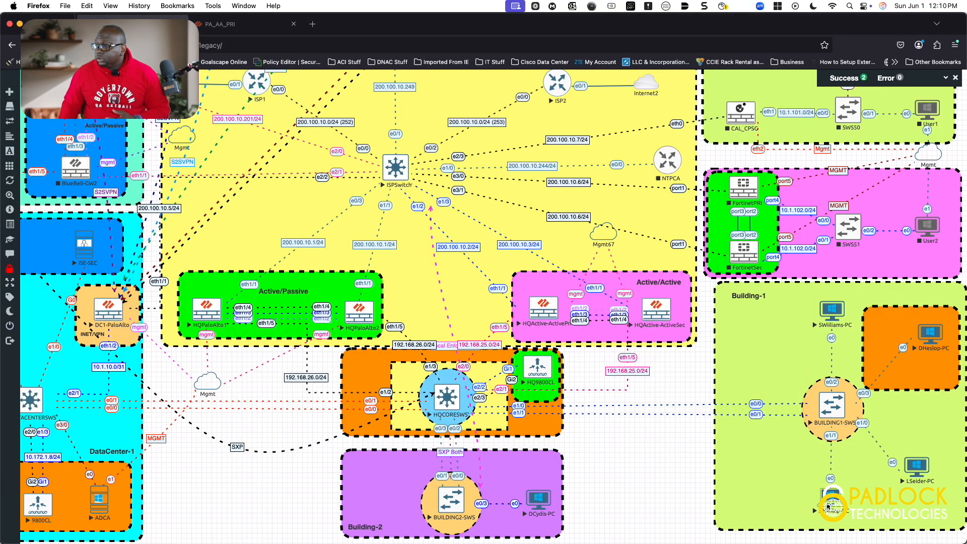
click(834, 504)
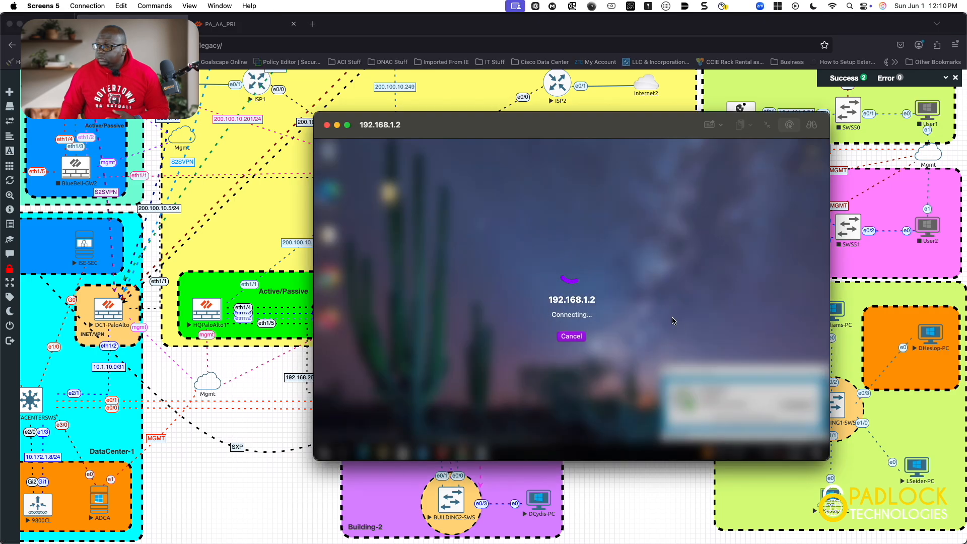
click(551, 342)
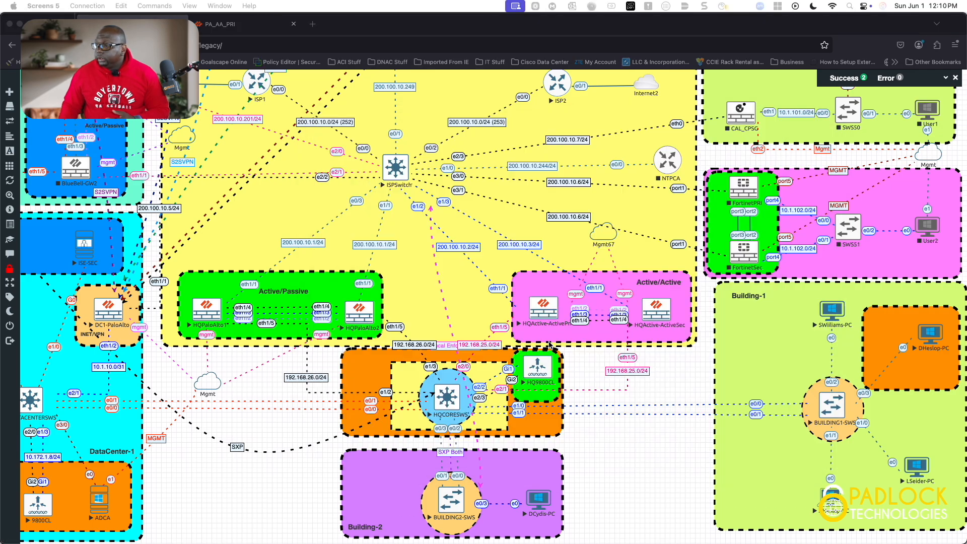
Erase all content and settings in Screens' Privacy settings and confirm
click(46, 5)
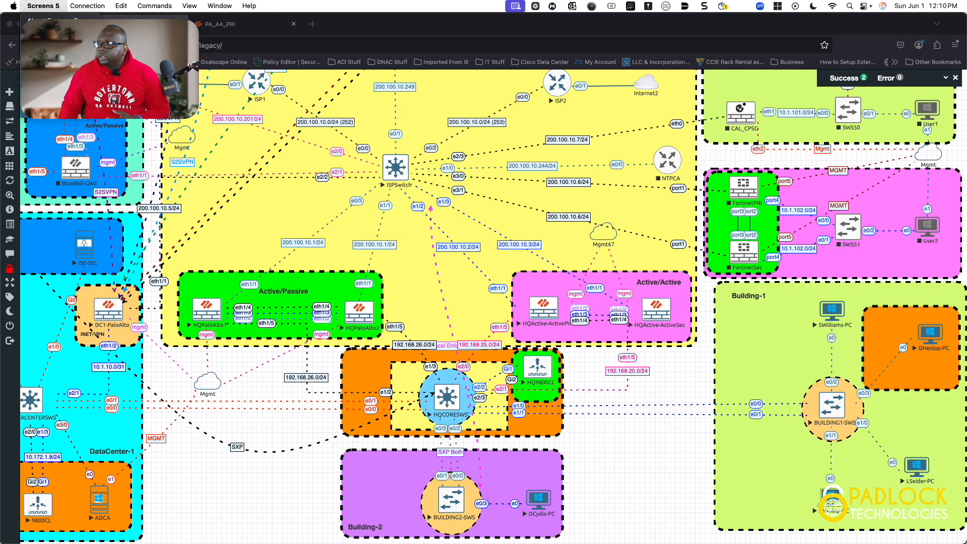
click(47, 38)
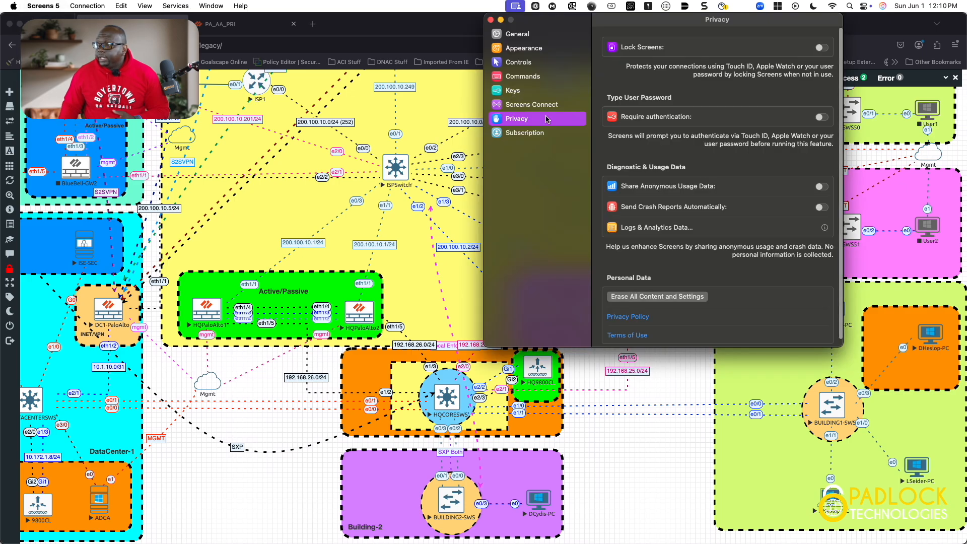
click(649, 296)
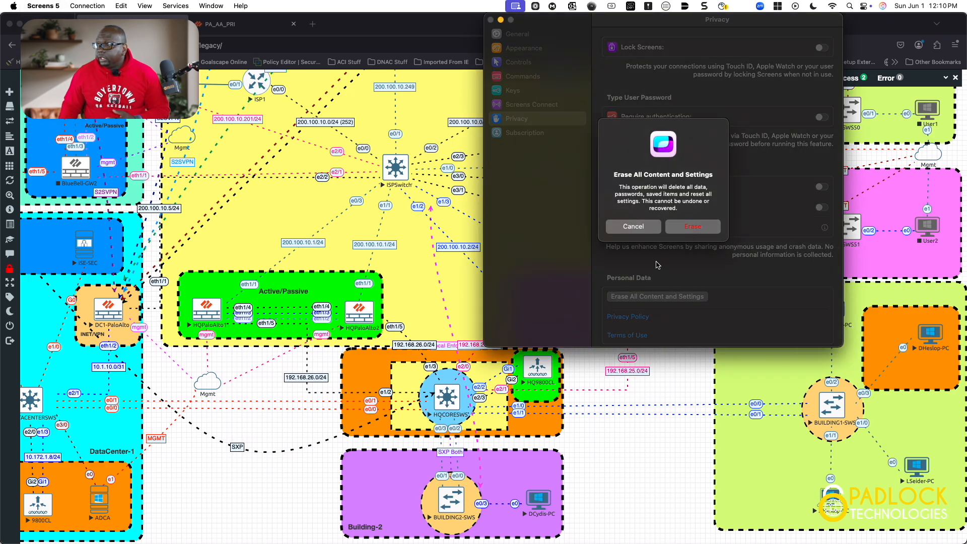
click(688, 228)
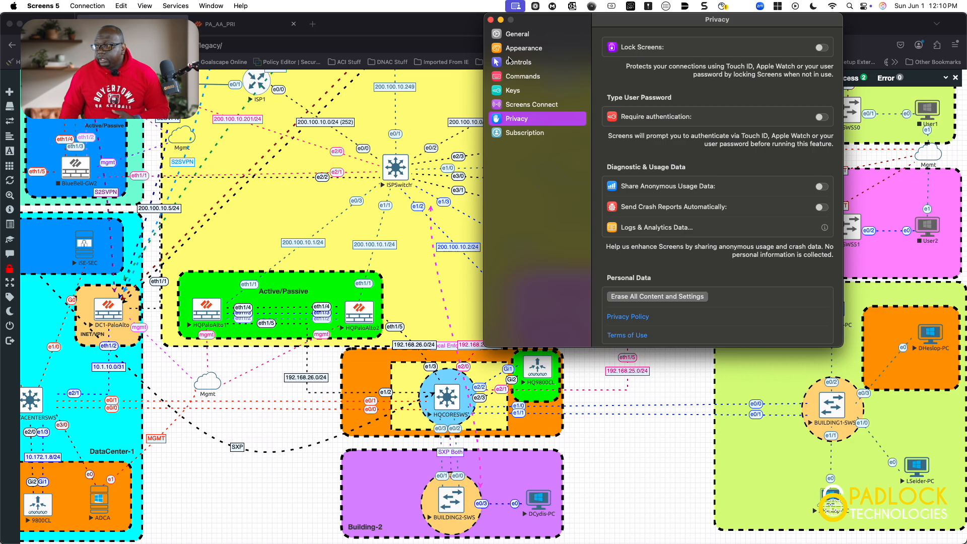
click(491, 20)
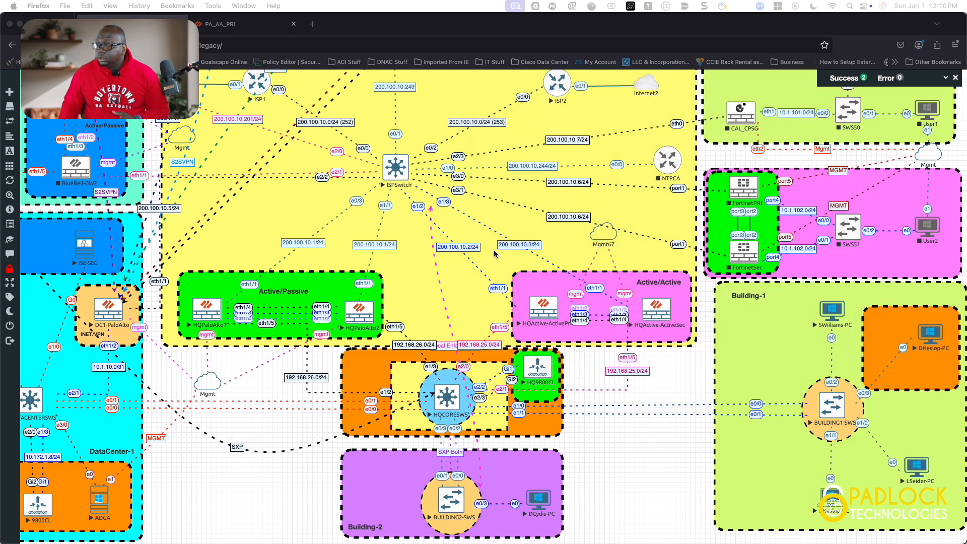
Move the blank remote window aside and return to the PAN-OS security policy rulebase
drag(1, 151, 599, 68)
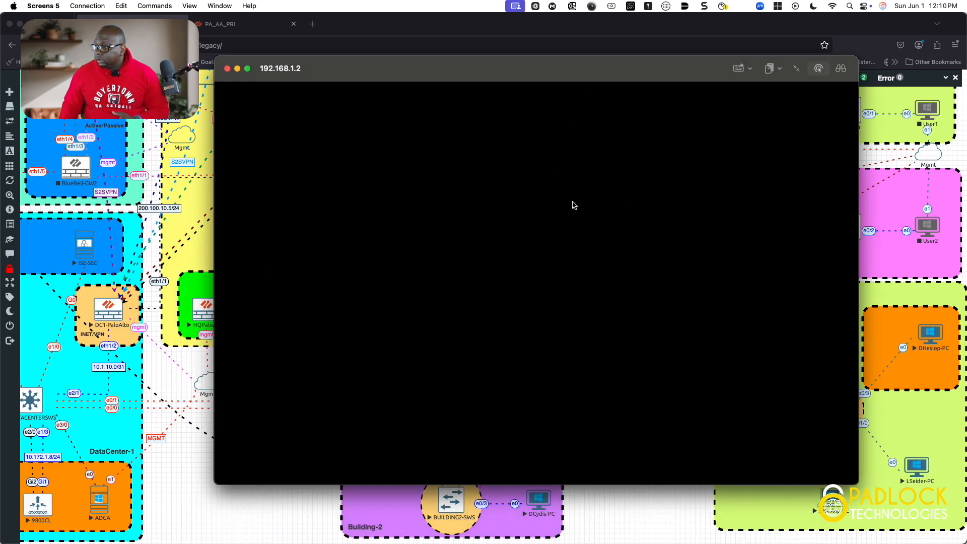
drag(523, 75, 0, 60)
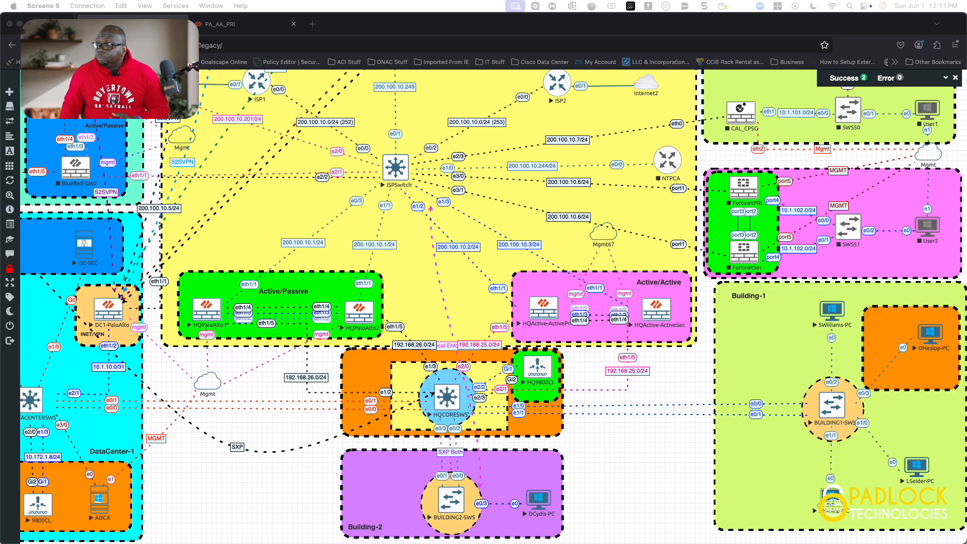
scroll(493, 306, left, 1)
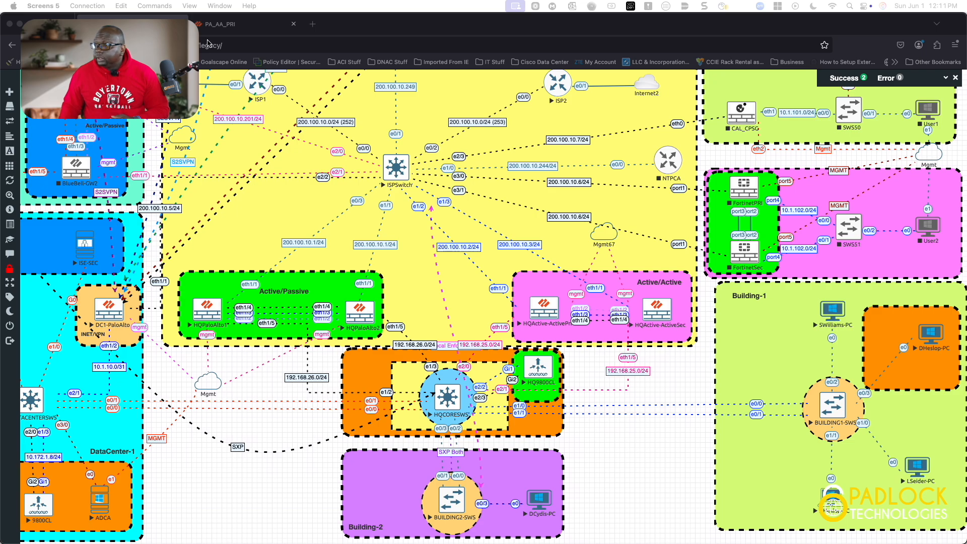
click(234, 29)
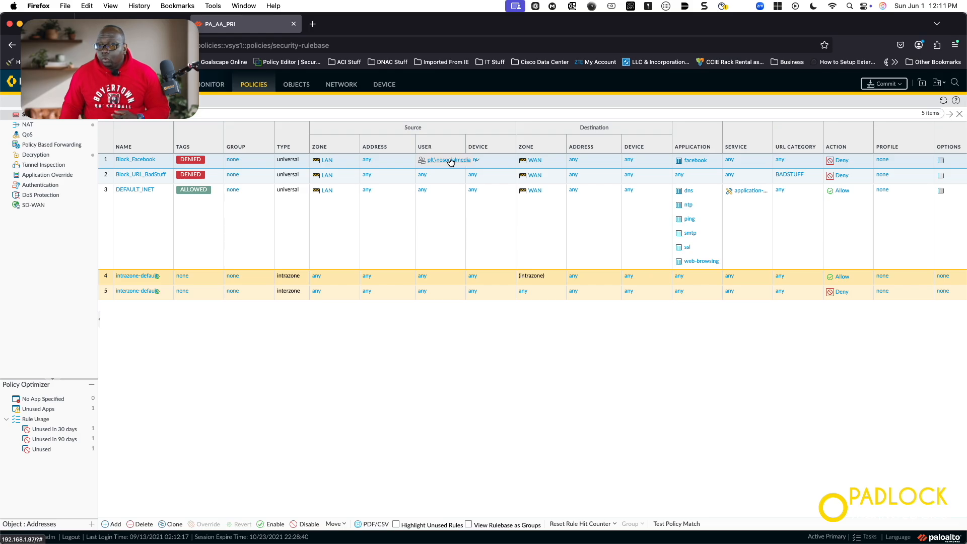
Bring the firewall CLI over the rulebase and rerun 'show user ip-user-mapping all' twice, still 0 users
drag(1, 302, 585, 100)
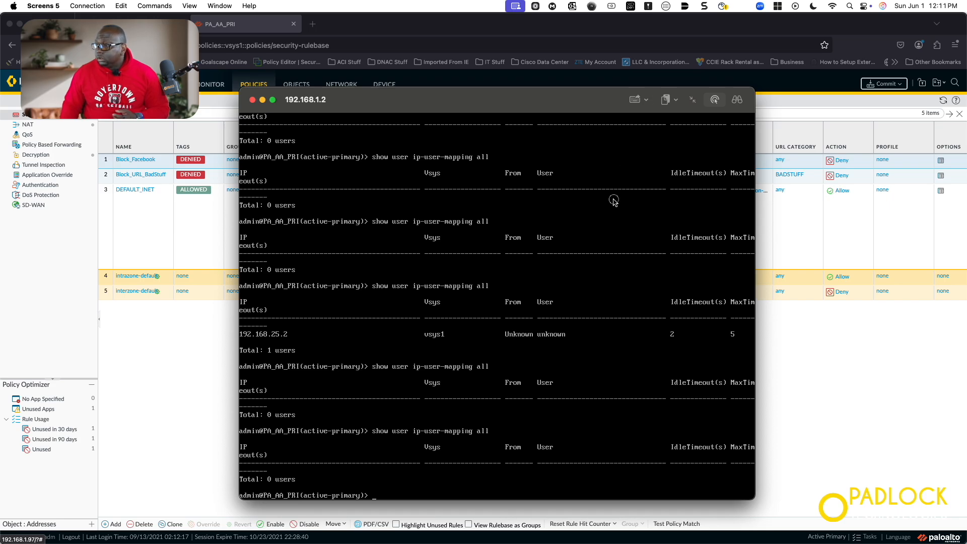
key(Up)
key(Return)
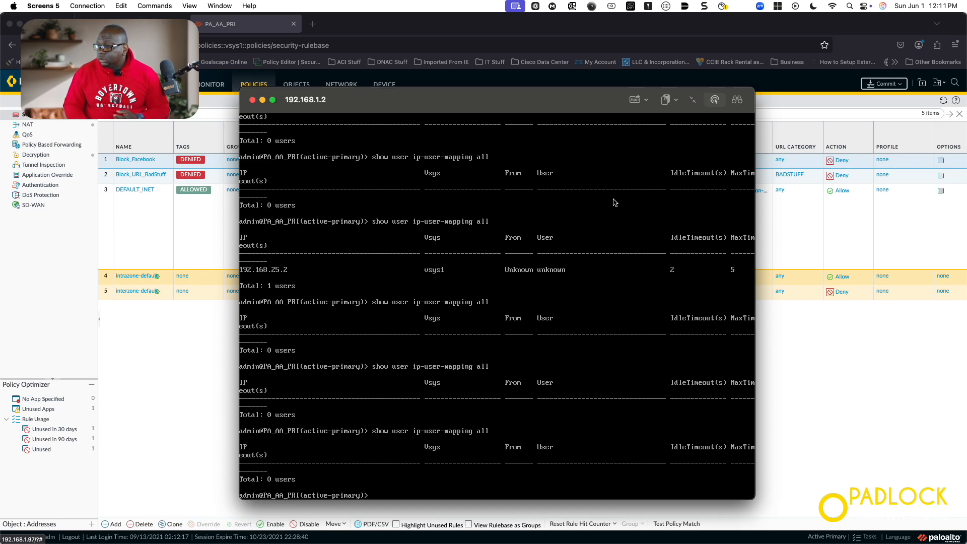
key(Up)
key(Return)
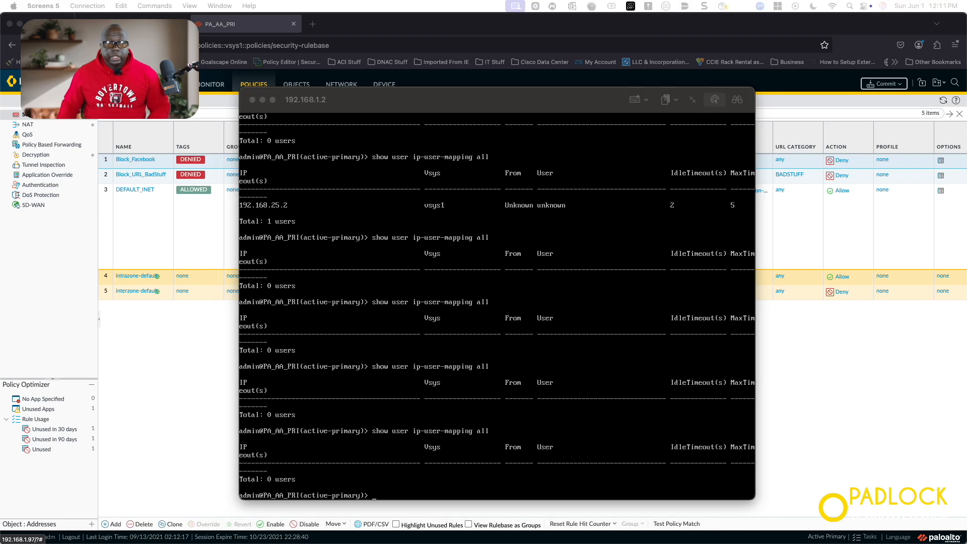
Unlock the Windows PC and sign in with the account password, then move the session aside
drag(0, 198, 527, 89)
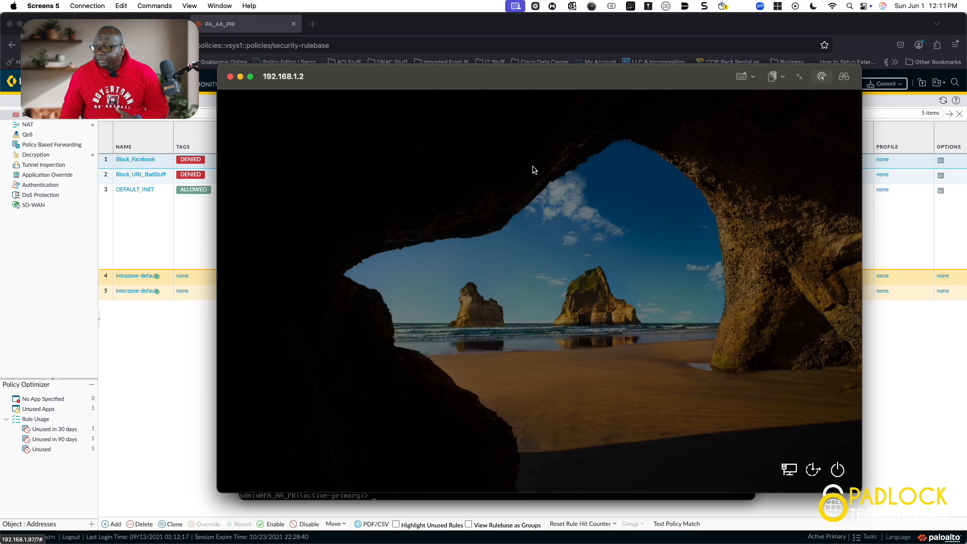
click(563, 91)
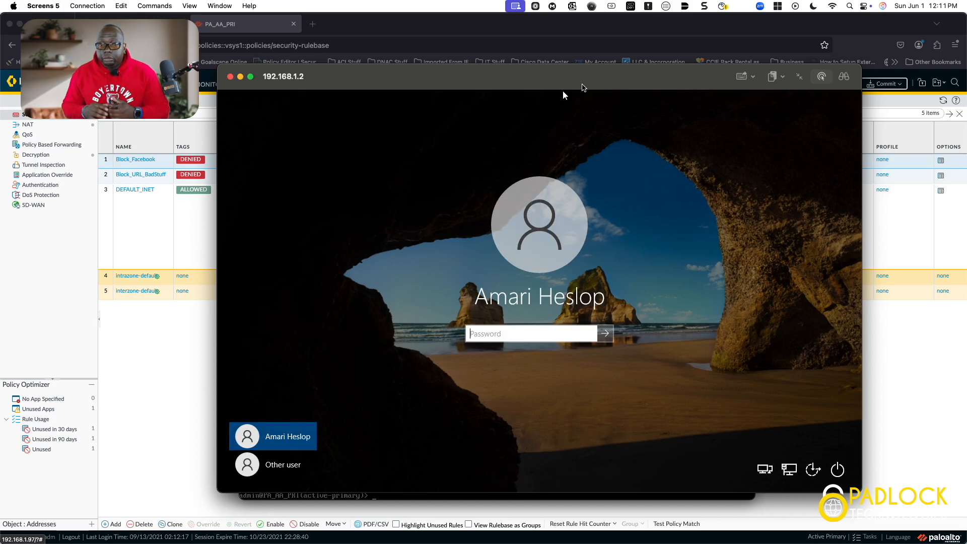
click(515, 334)
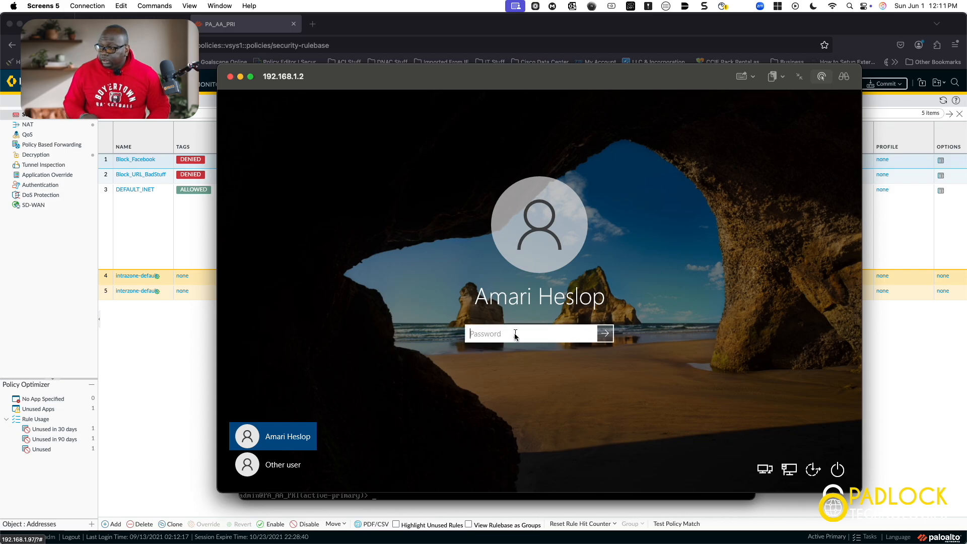
text(••••••••)
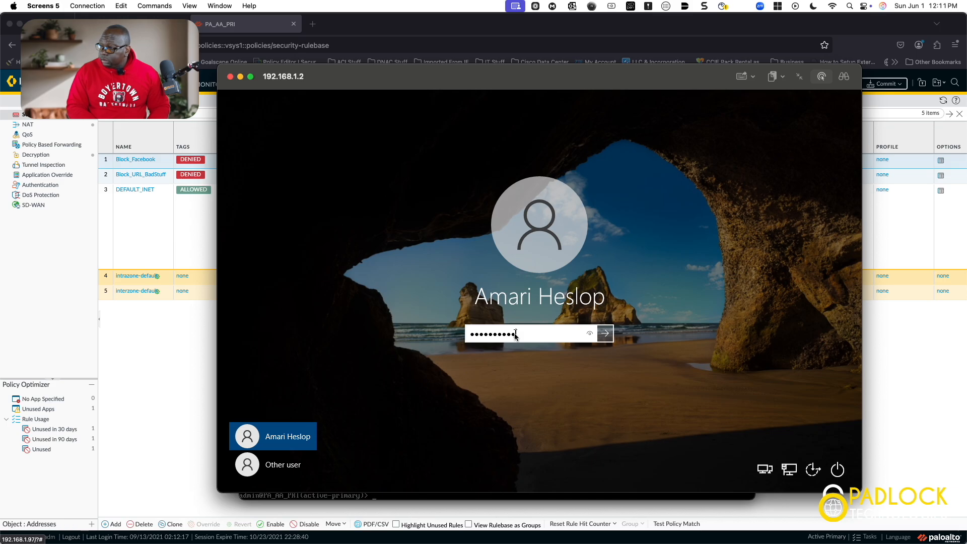
key(Return)
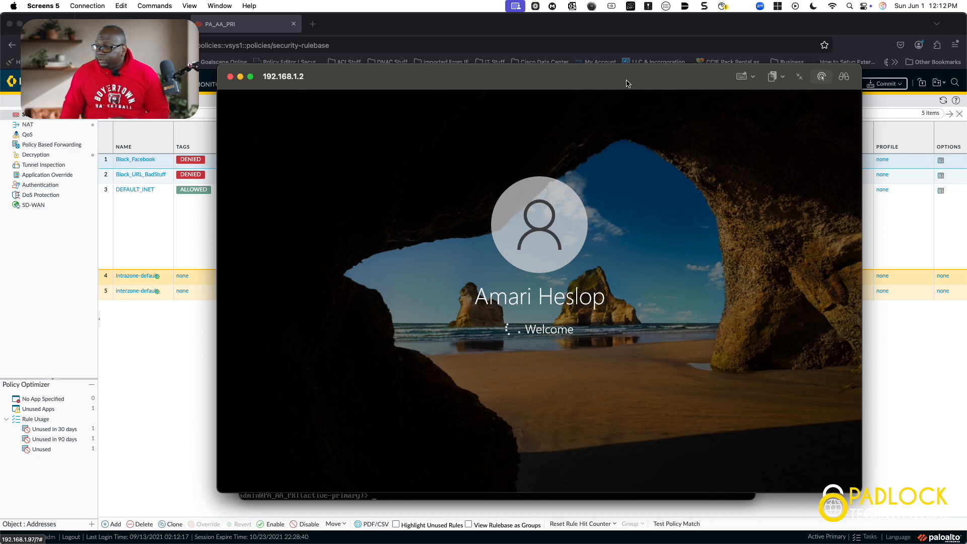
right_click(627, 83)
key(Escape)
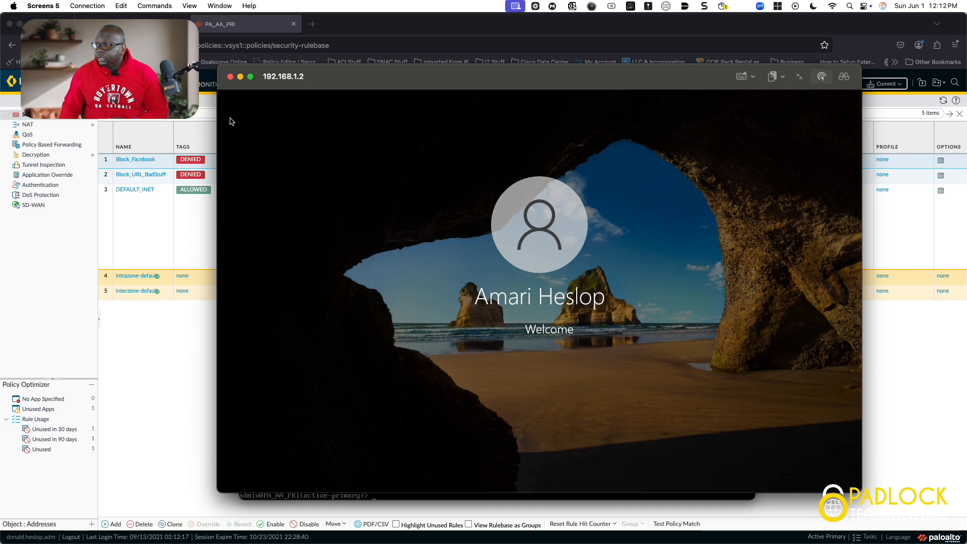
drag(366, 85, 0, 103)
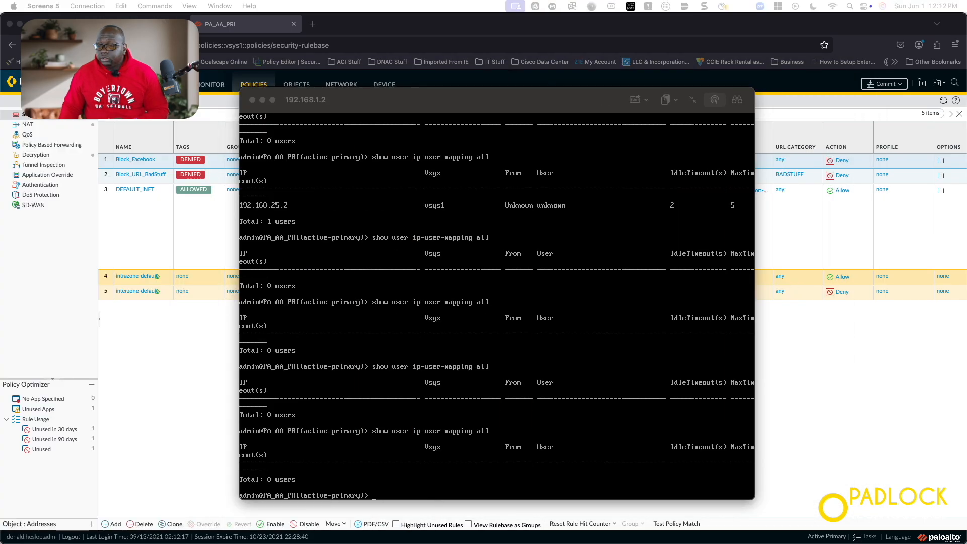
Open Device > Setup > Services and its Service Route Configuration, with DNS and LDAP on ethernet1/5
drag(525, 112, 0, 104)
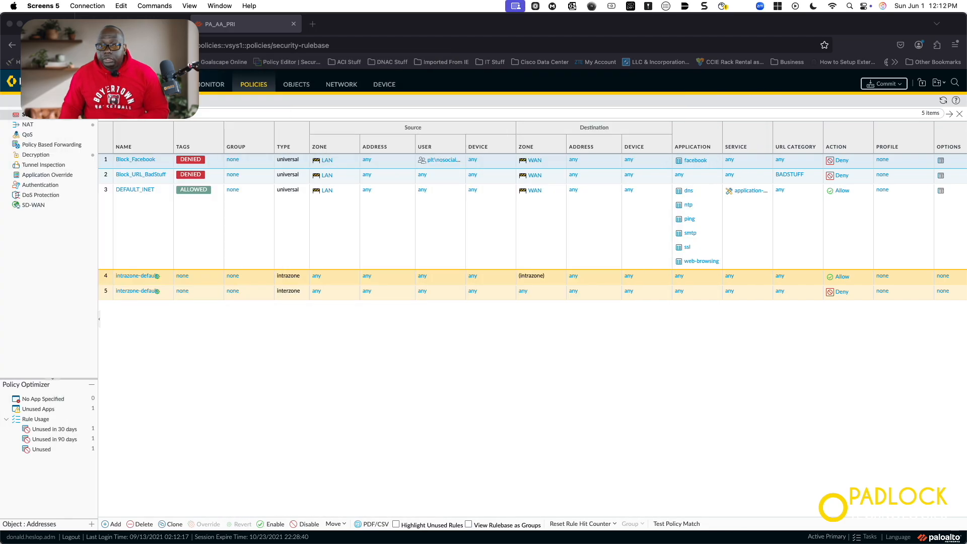
click(387, 91)
click(387, 90)
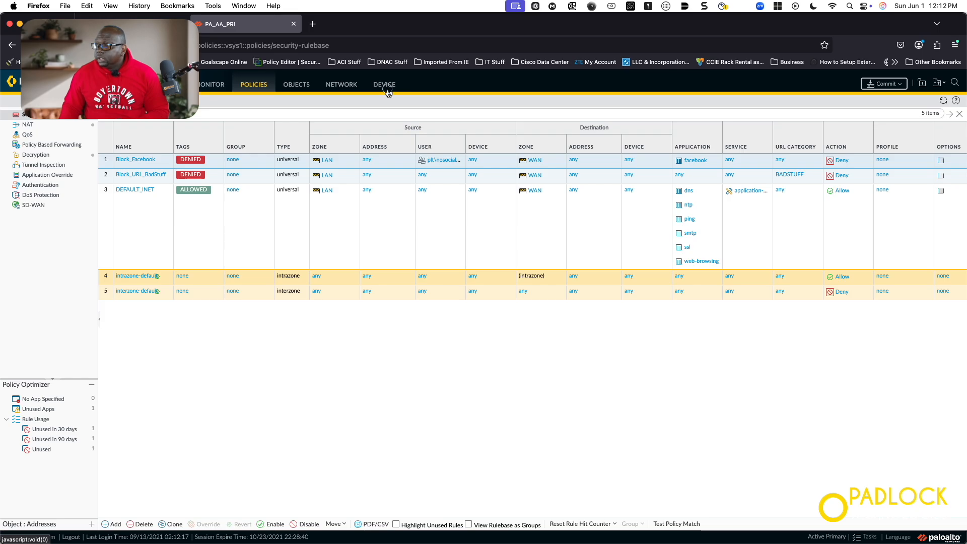
click(48, 120)
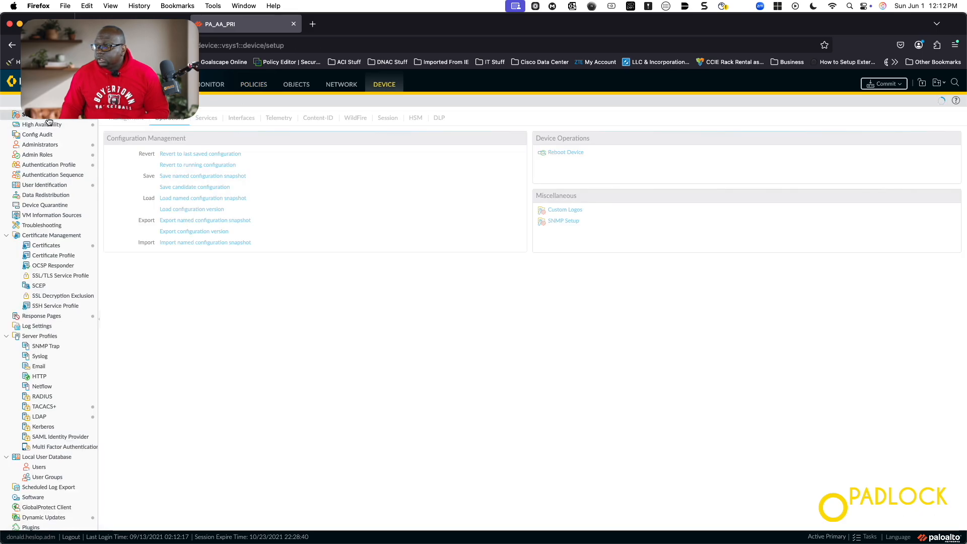
click(206, 119)
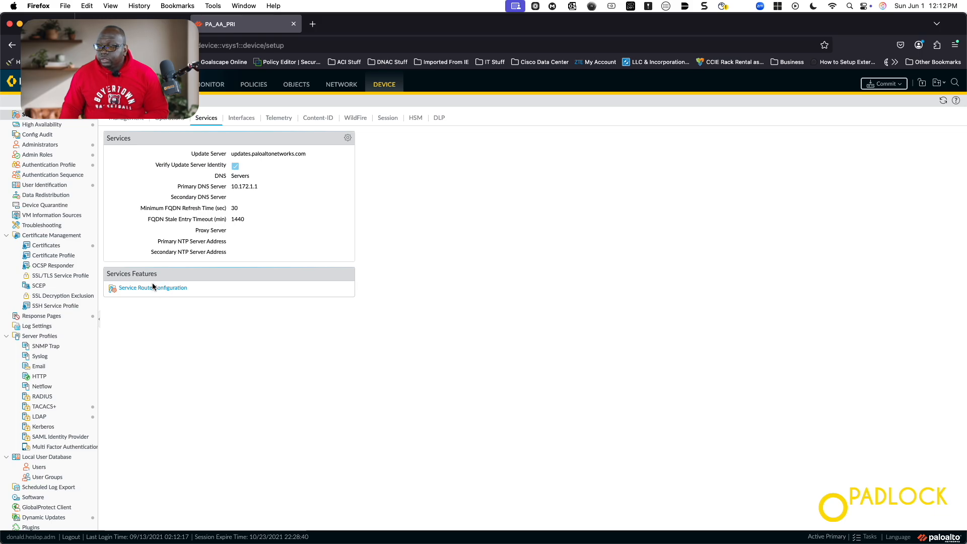
click(163, 291)
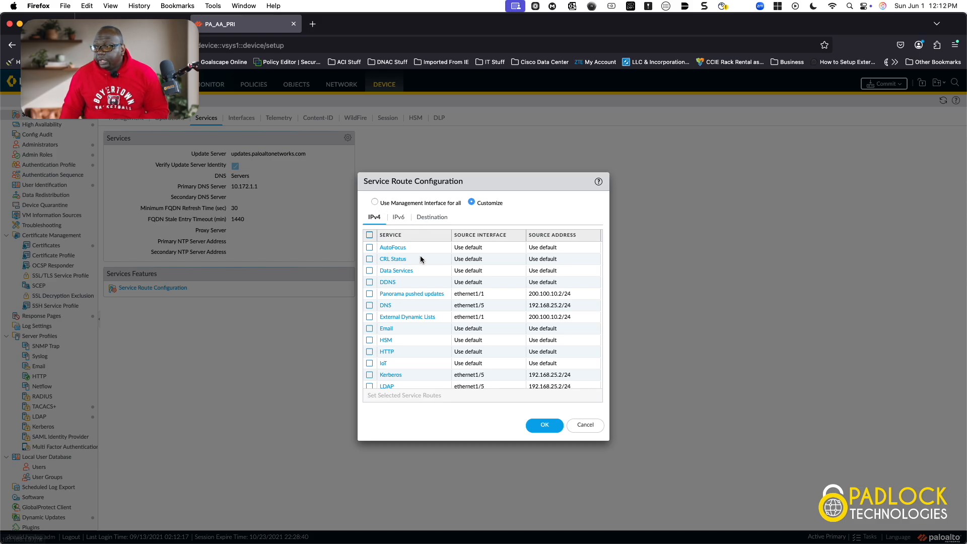
Scroll through the per-service source interfaces, then cancel the Service Route Configuration unchanged
scroll(449, 346, down, 2)
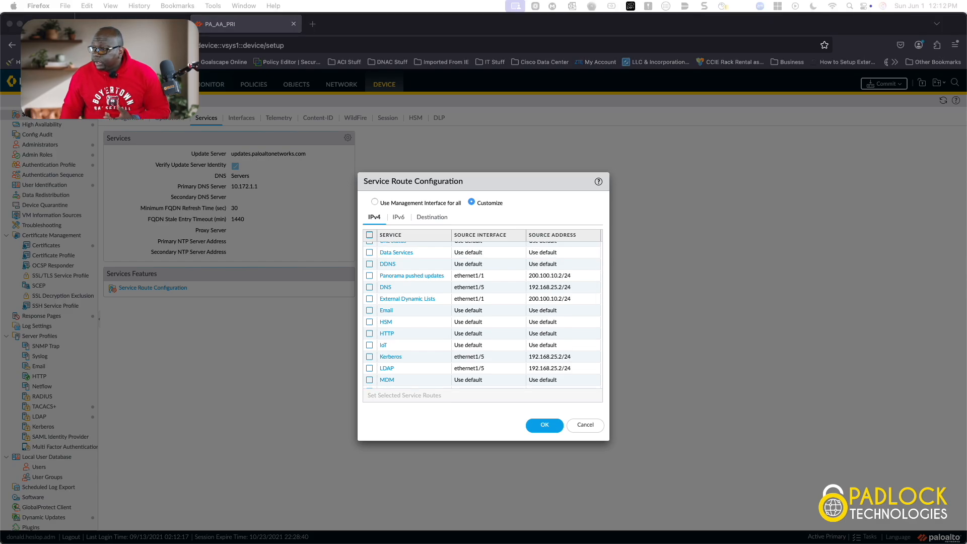
scroll(482, 313, down, 3)
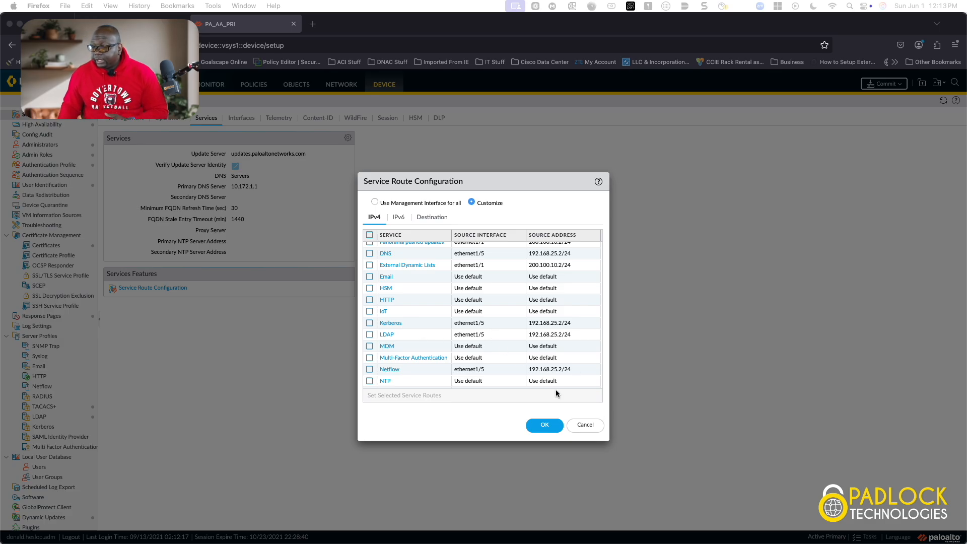
scroll(416, 355, down, 5)
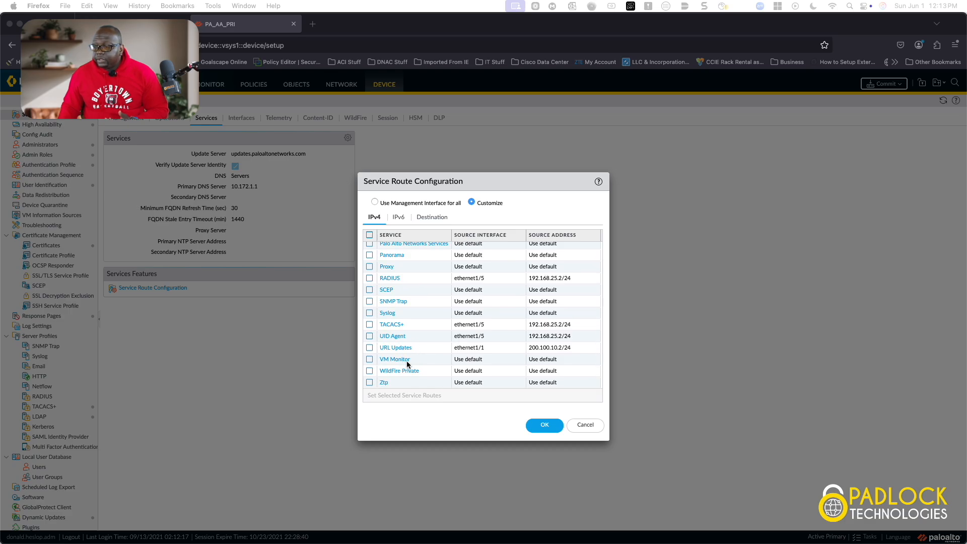
click(584, 427)
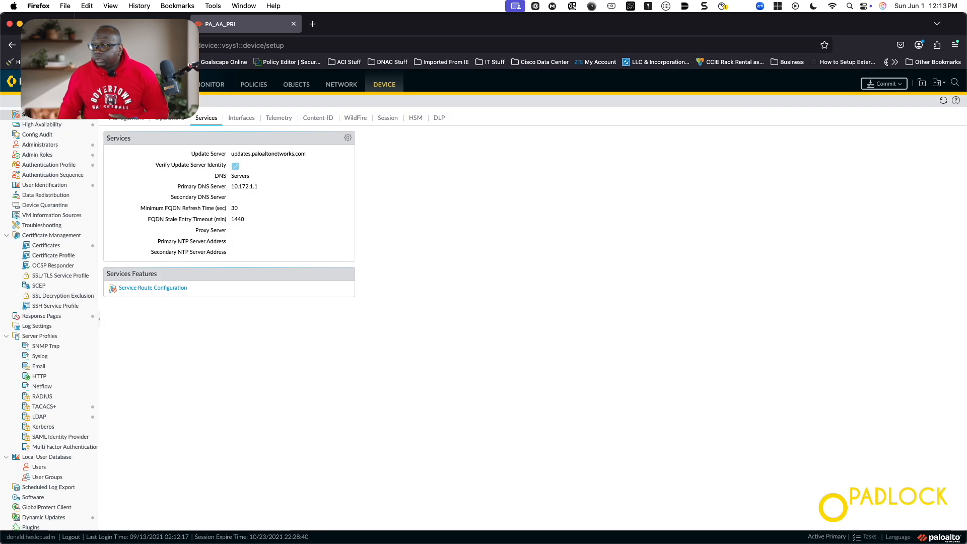
Open Network > Zones to check User-ID on the LAN zone, with the SSH terminal alongside
click(341, 85)
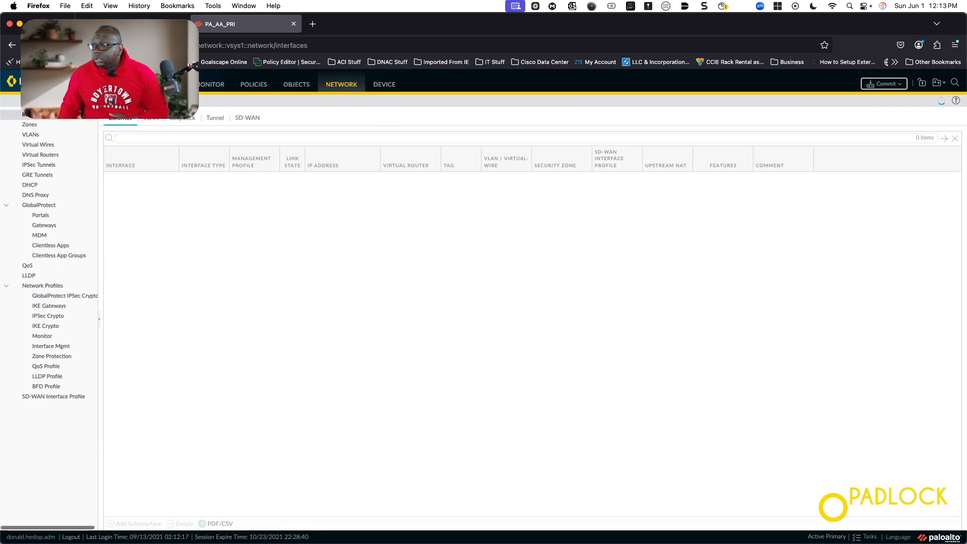
click(30, 125)
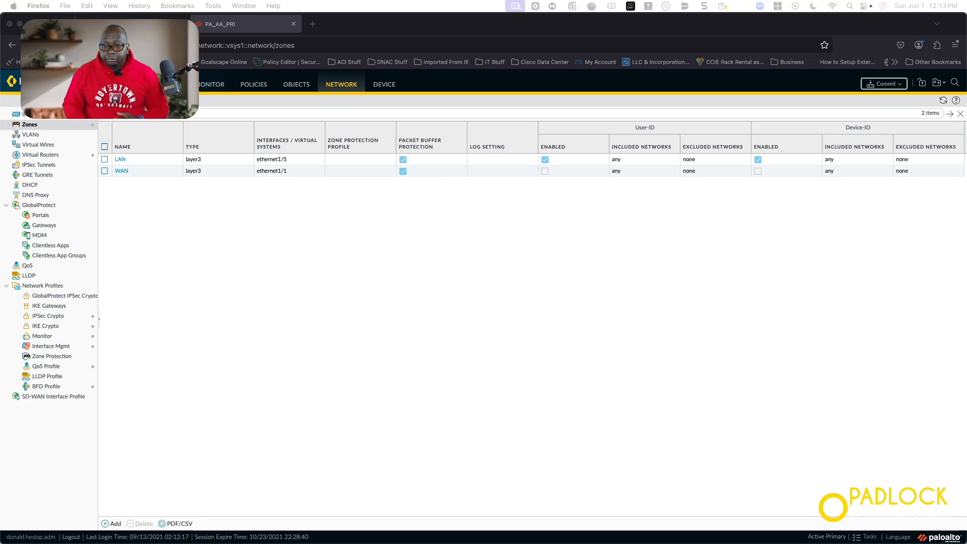
drag(0, 146, 494, 86)
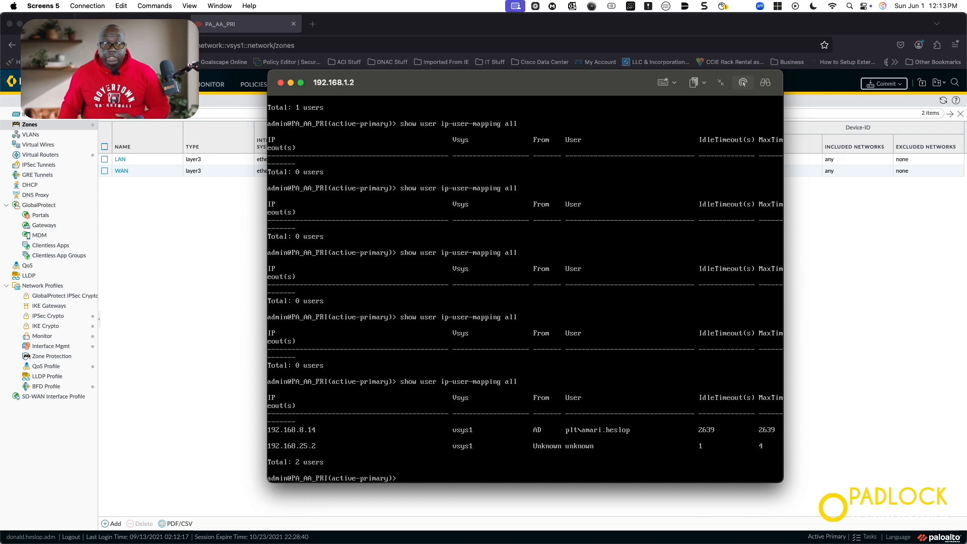
Check in Cisco Secure Client from the tray that the Windows PC's posture is compliant
drag(0, 187, 370, 84)
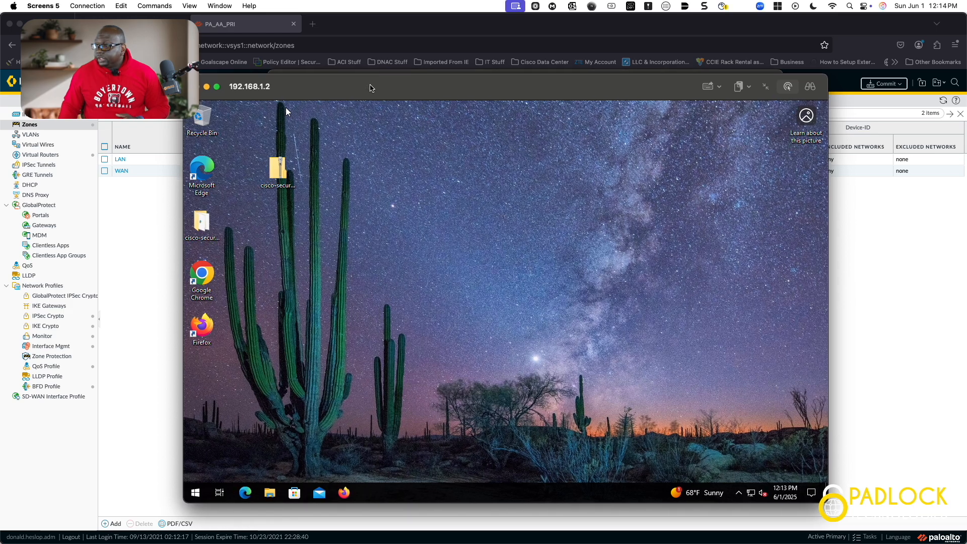
click(739, 496)
click(749, 472)
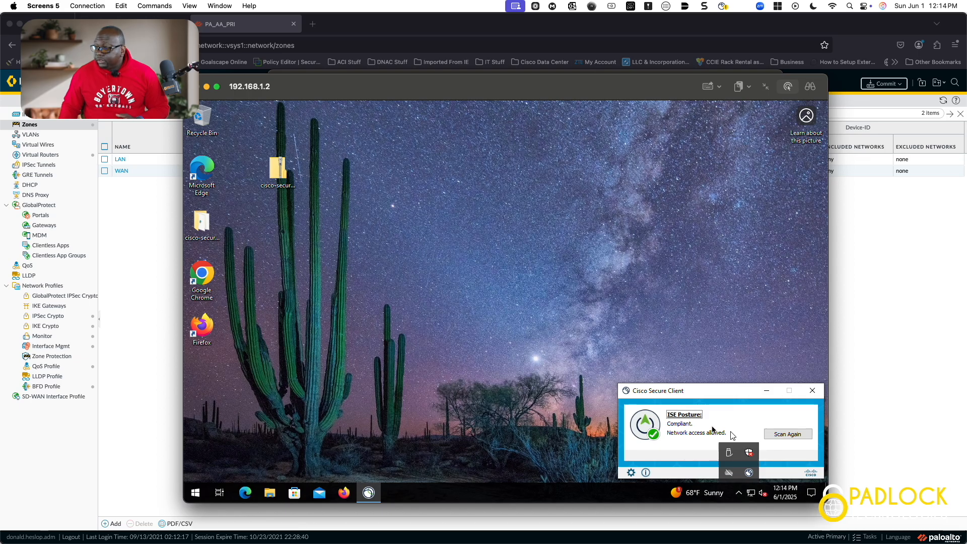
click(670, 422)
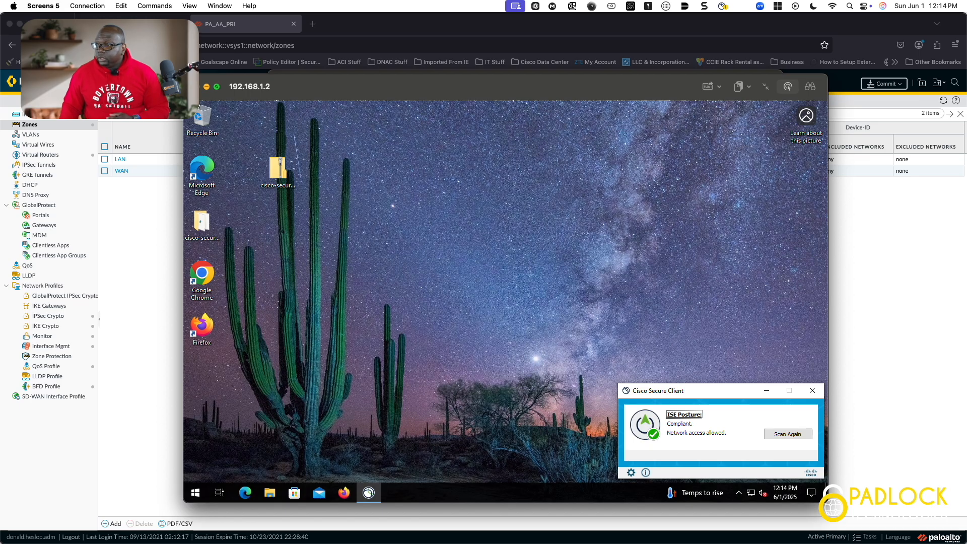
Rerun the user-mapping query, now listing user at 192.168.8.14, then return to the lab topology
click(197, 87)
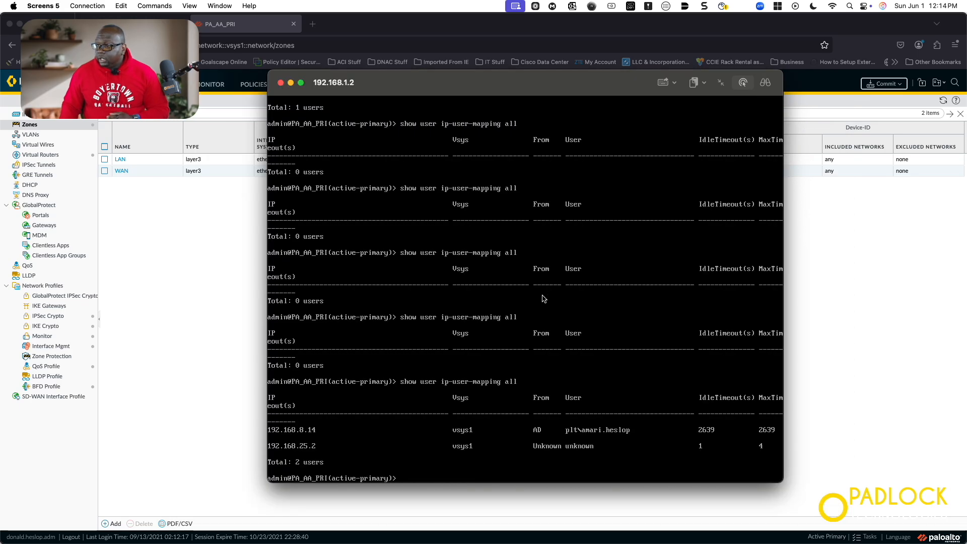
key(Up)
key(Return)
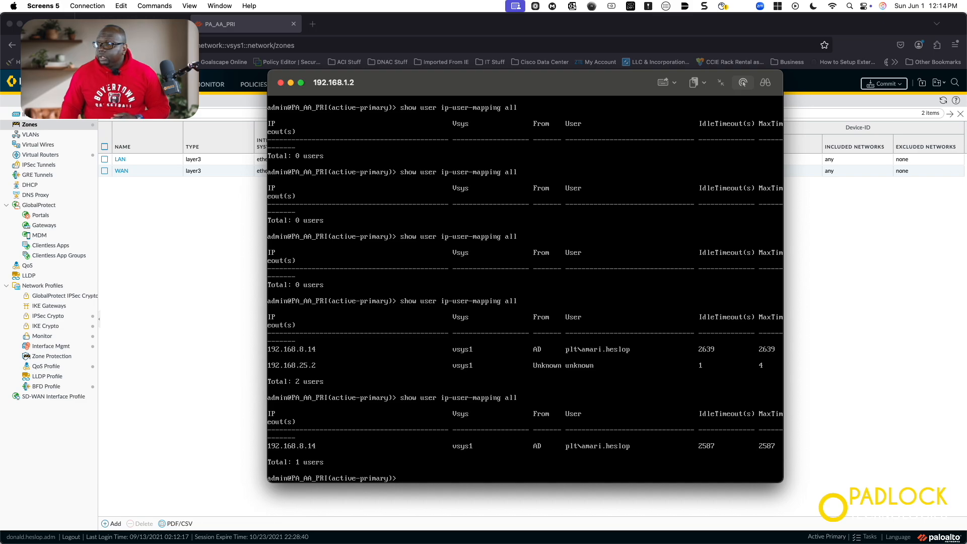
click(138, 23)
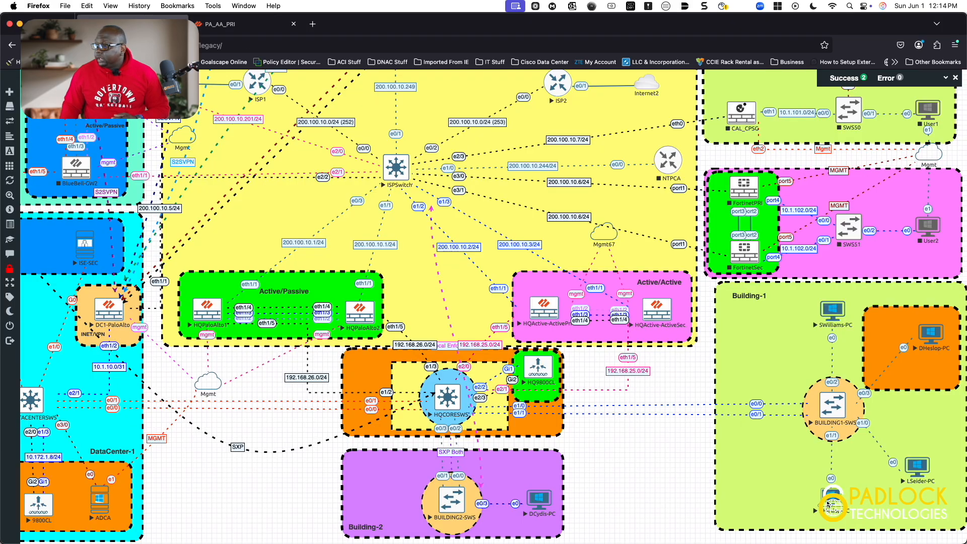
Launch the Windows PC's remote session from its EVE-NG node and bring Screens to the front
click(829, 504)
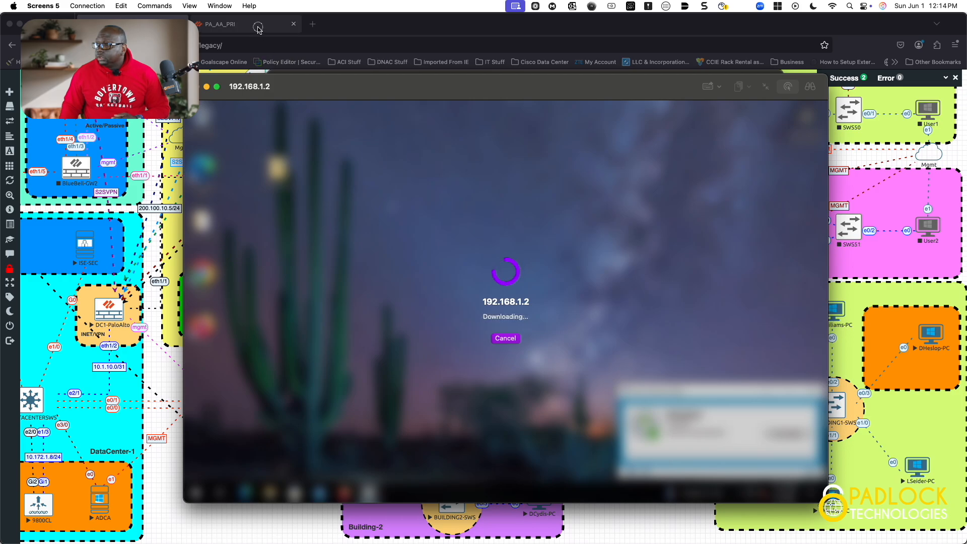
click(257, 30)
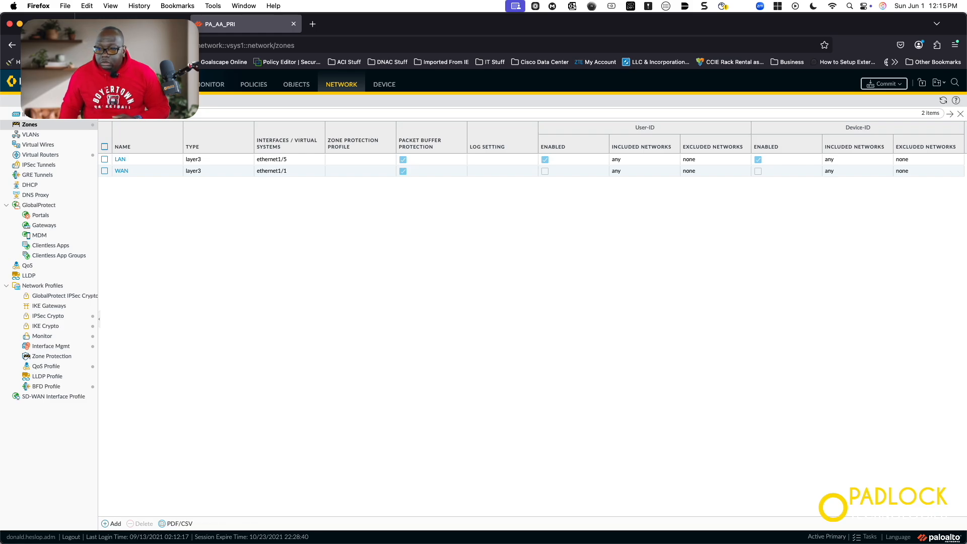
key(super+Tab)
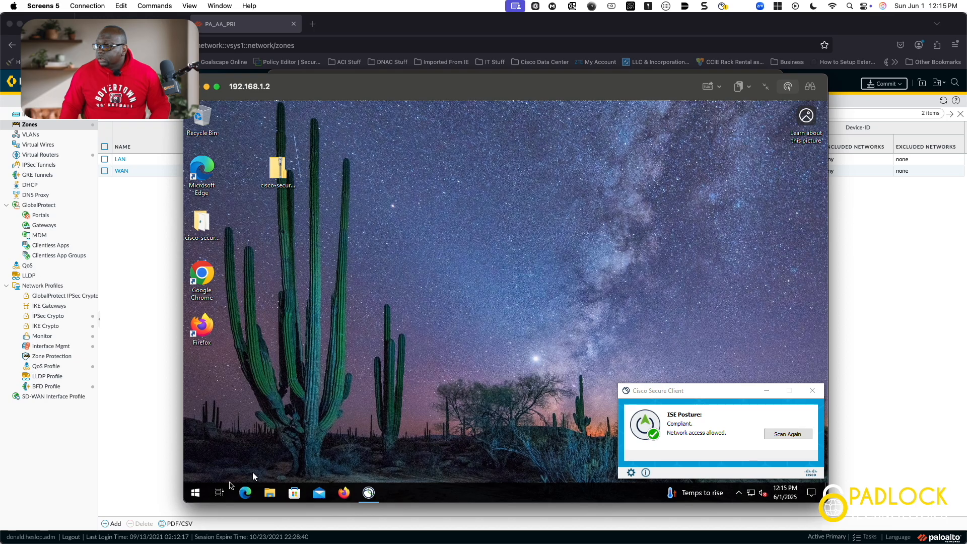
Run ipconfig in a PC command prompt: 192.168.8.14, mask 255.255.255.0, gateway 192.168.8.254
right_click(198, 495)
click(242, 447)
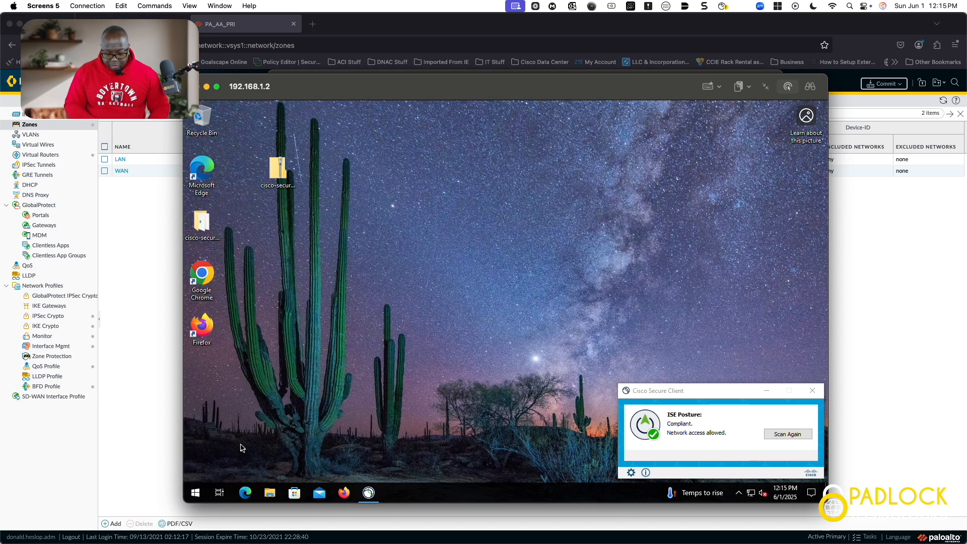
key(Return)
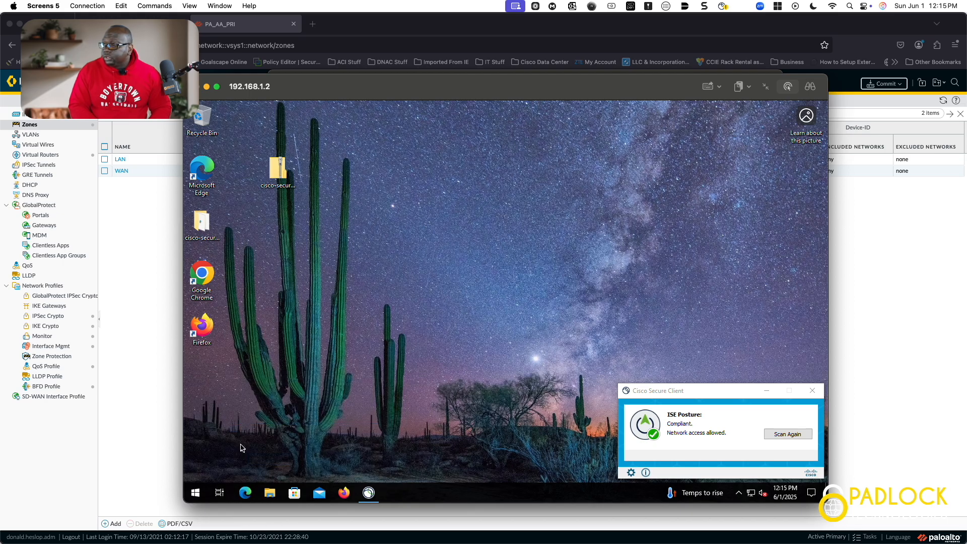
text(ipconfig)
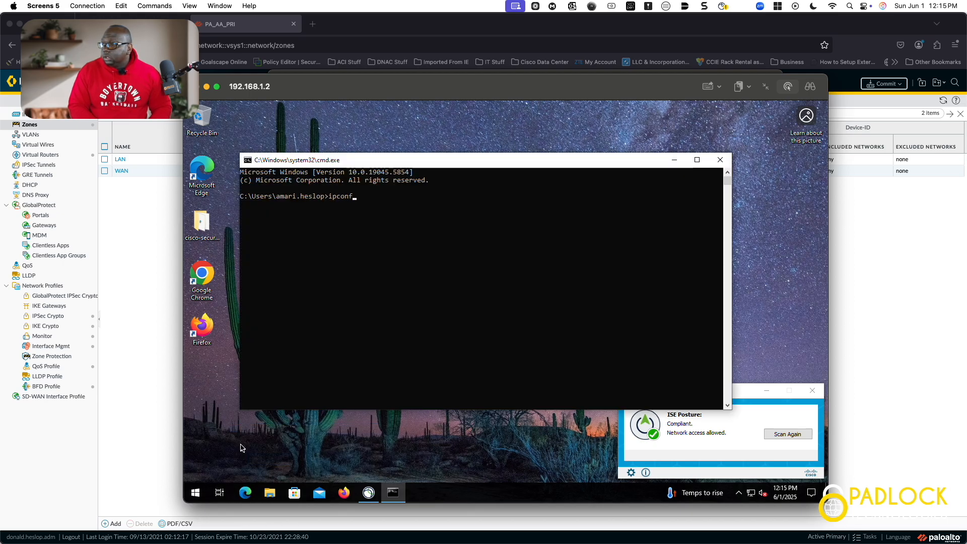
key(Return)
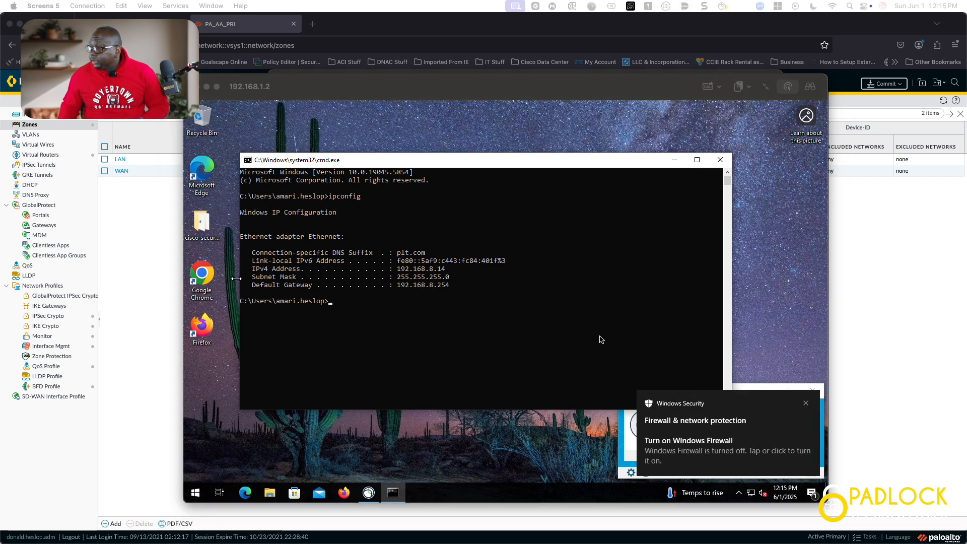
key(ctrl+Up)
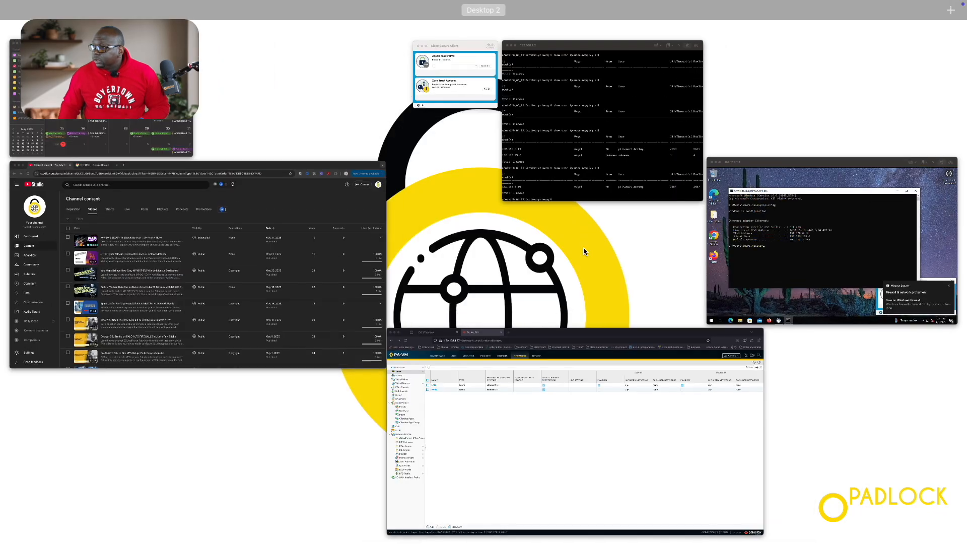
Rerun show user ip-user-mapping all in the firewall CLI to confirm 192.168.8.14 is mapped
click(583, 143)
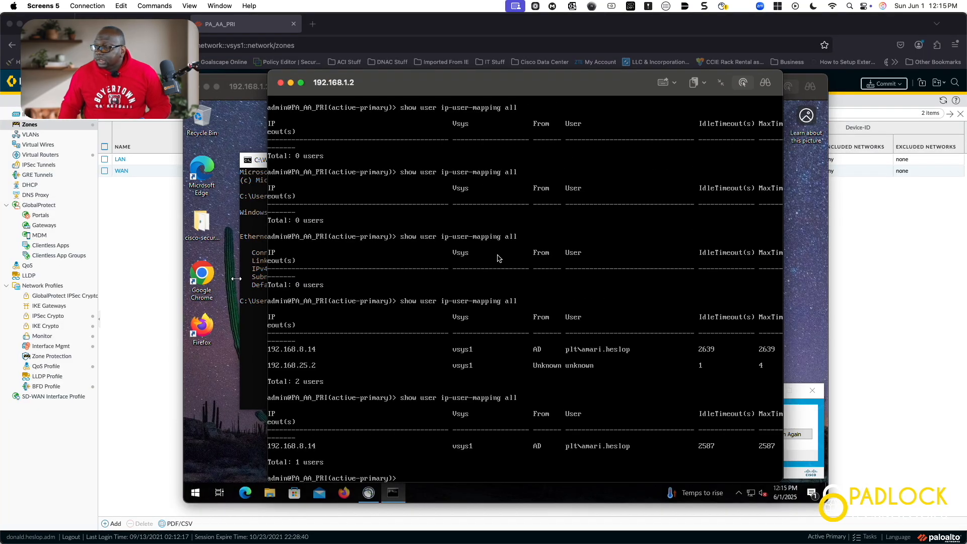
key(Up)
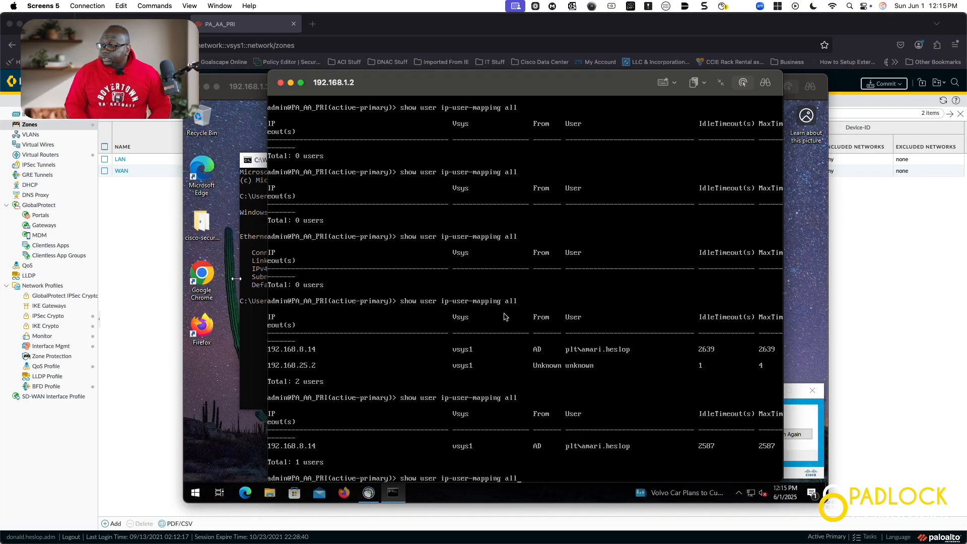
key(Return)
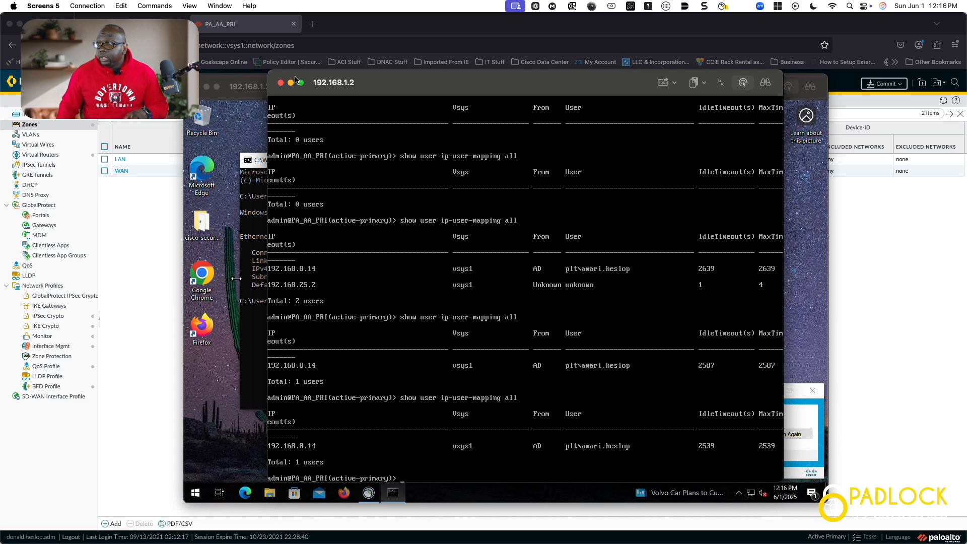
Close the remote Windows desktop session and go back to the PAN-OS security policy rules
click(246, 89)
click(197, 87)
click(254, 85)
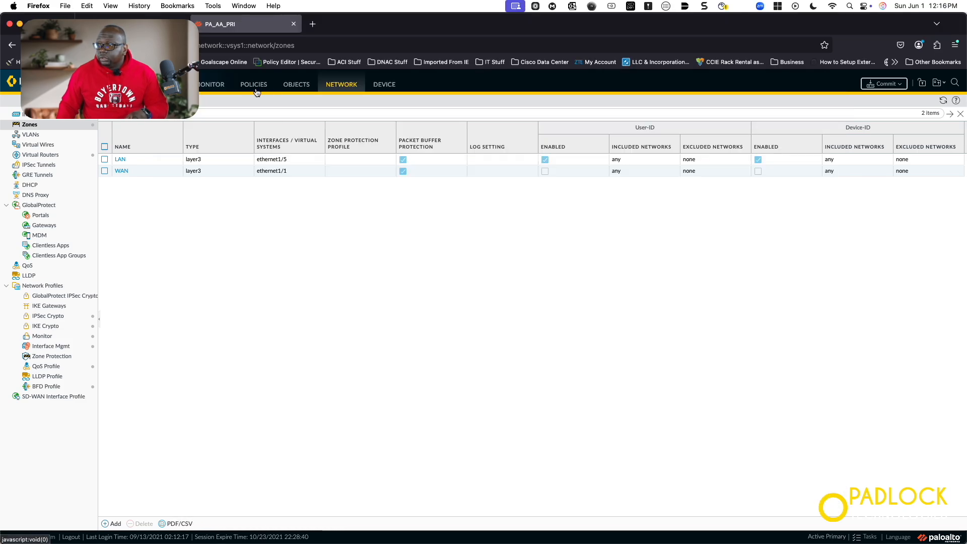